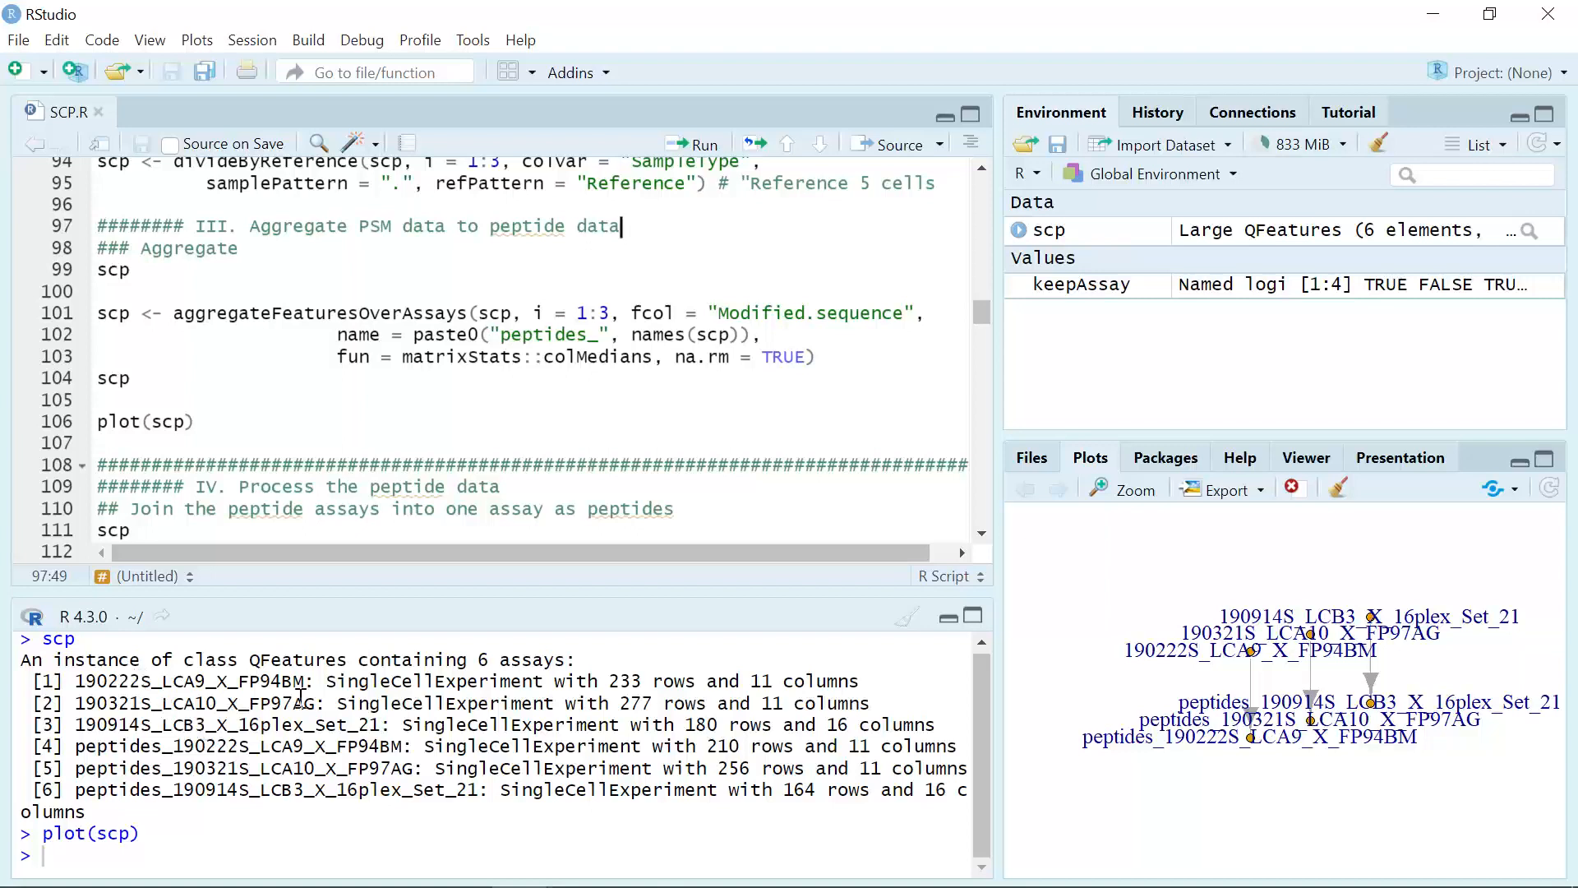
Step: Run the joinAssays line combining assays 4:6 of scp into one assay named "peptides", and print the scp object
drag(477, 668, 599, 670)
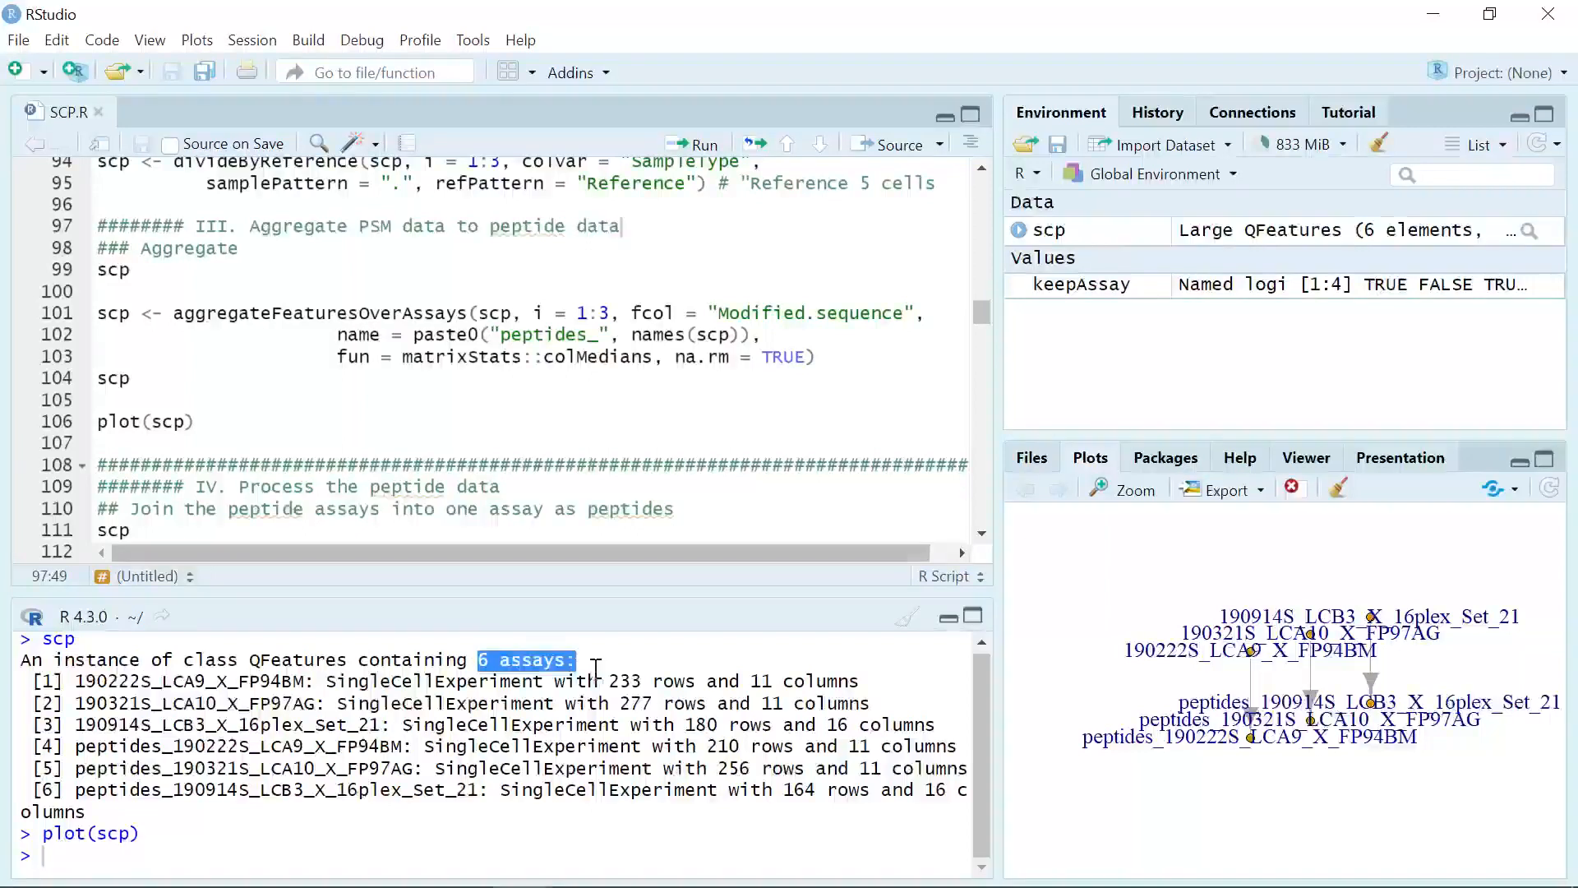
click(552, 696)
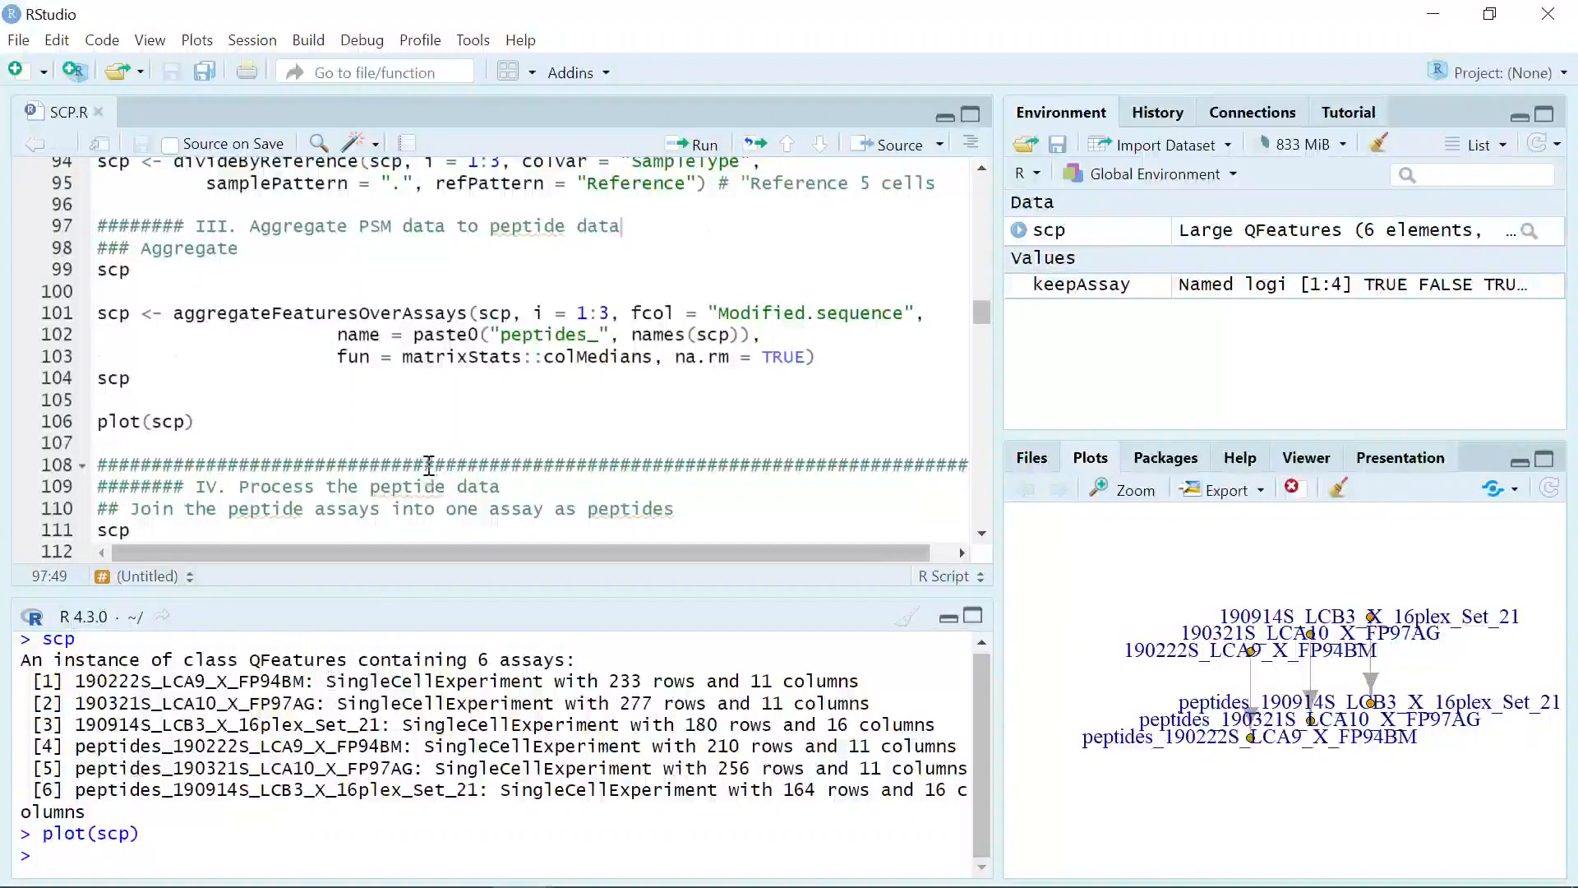
scroll(428, 466, down, 4)
scroll(428, 465, down, 1)
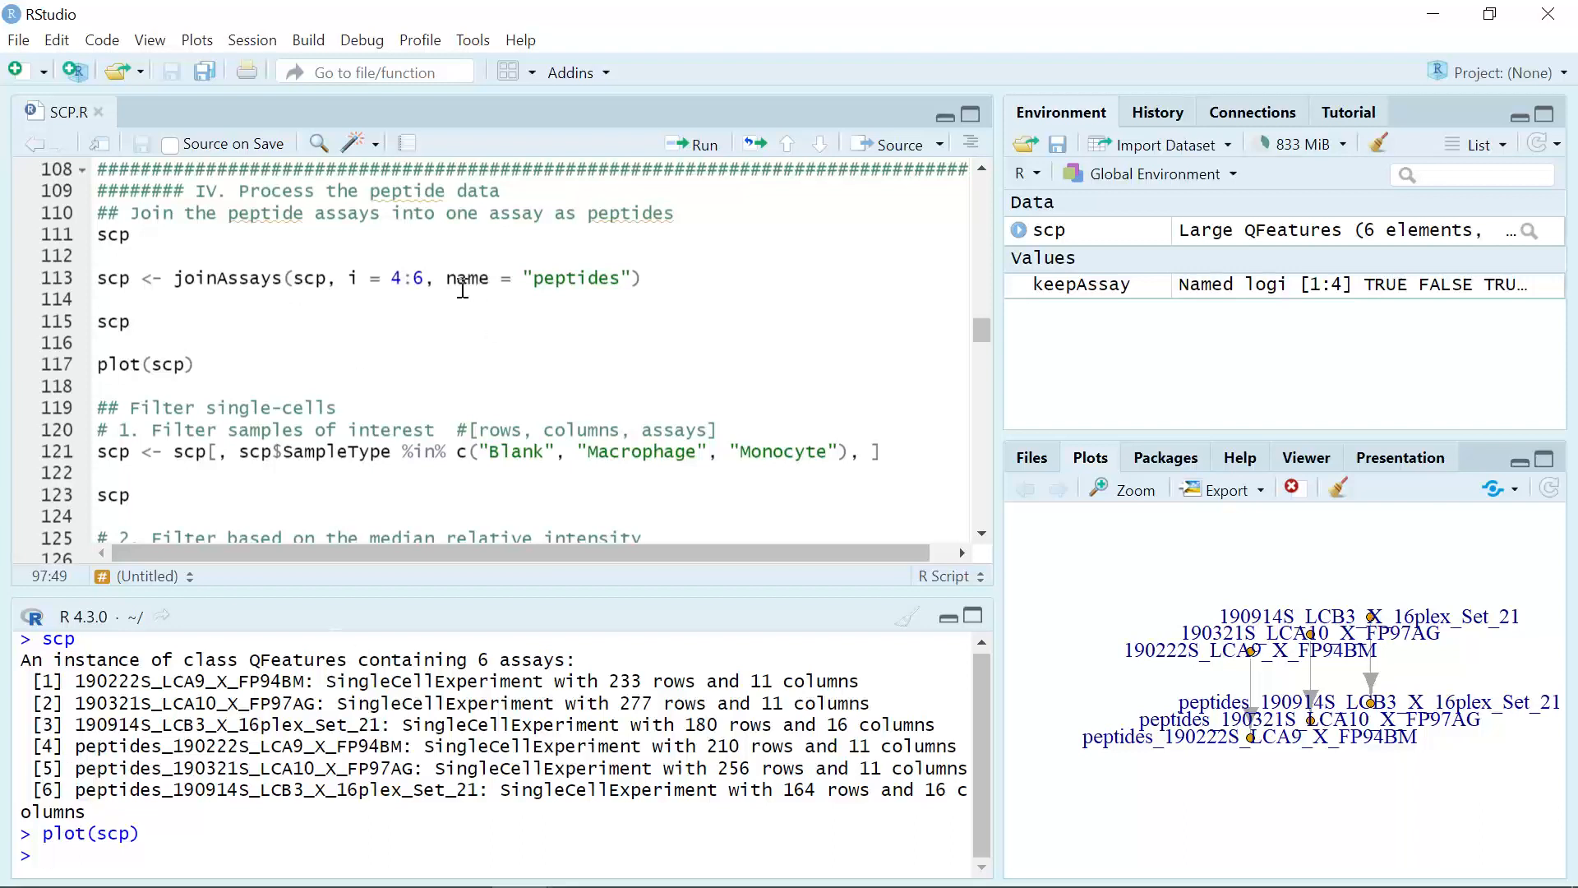
click(658, 277)
click(703, 151)
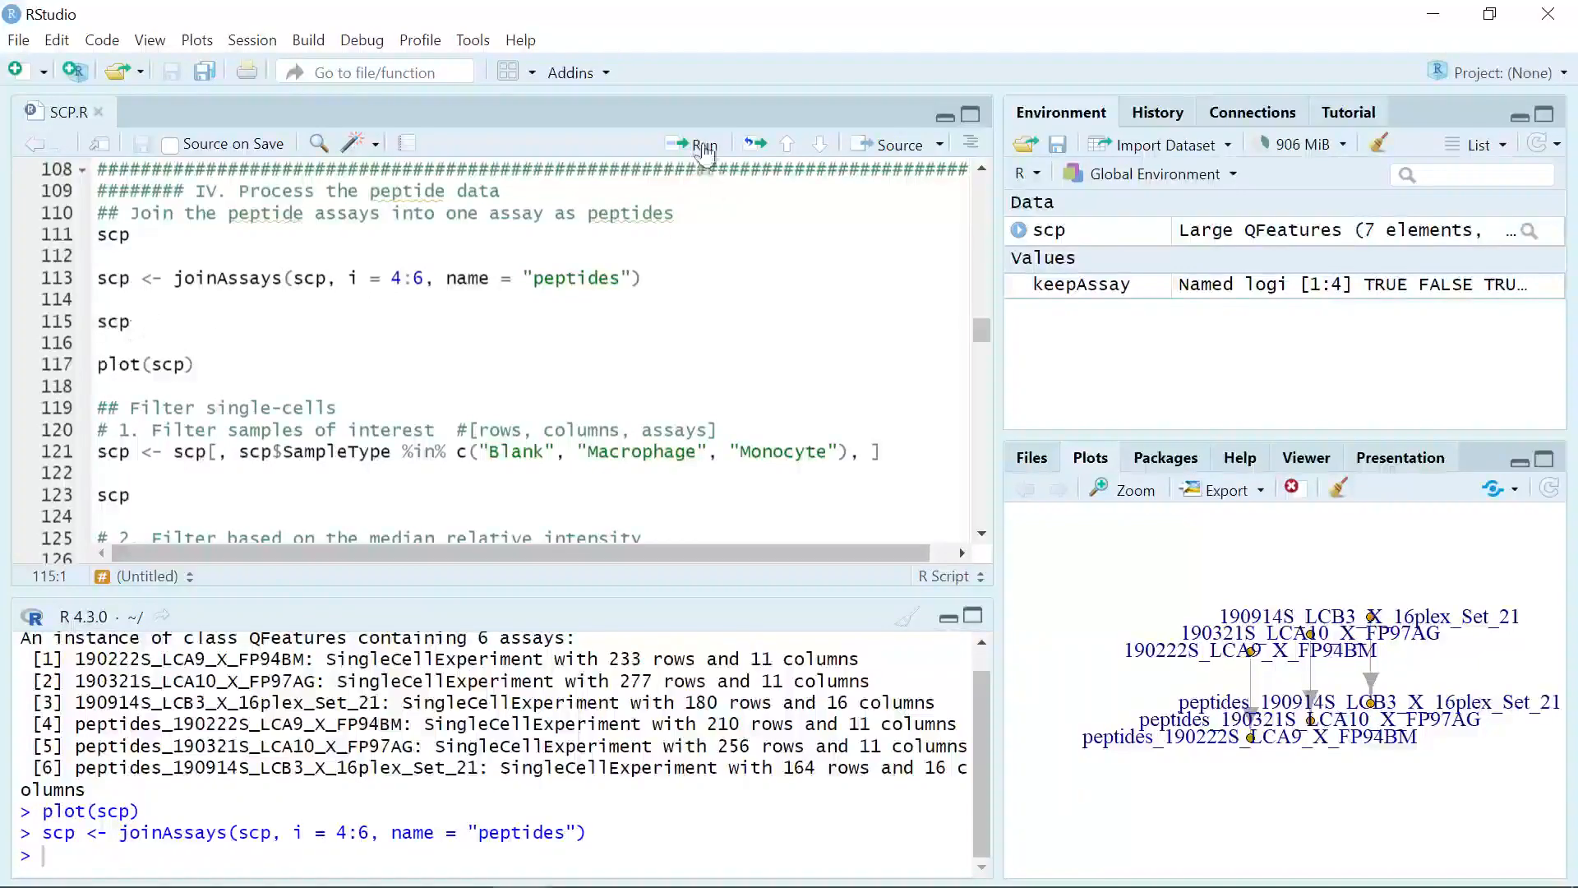
click(704, 148)
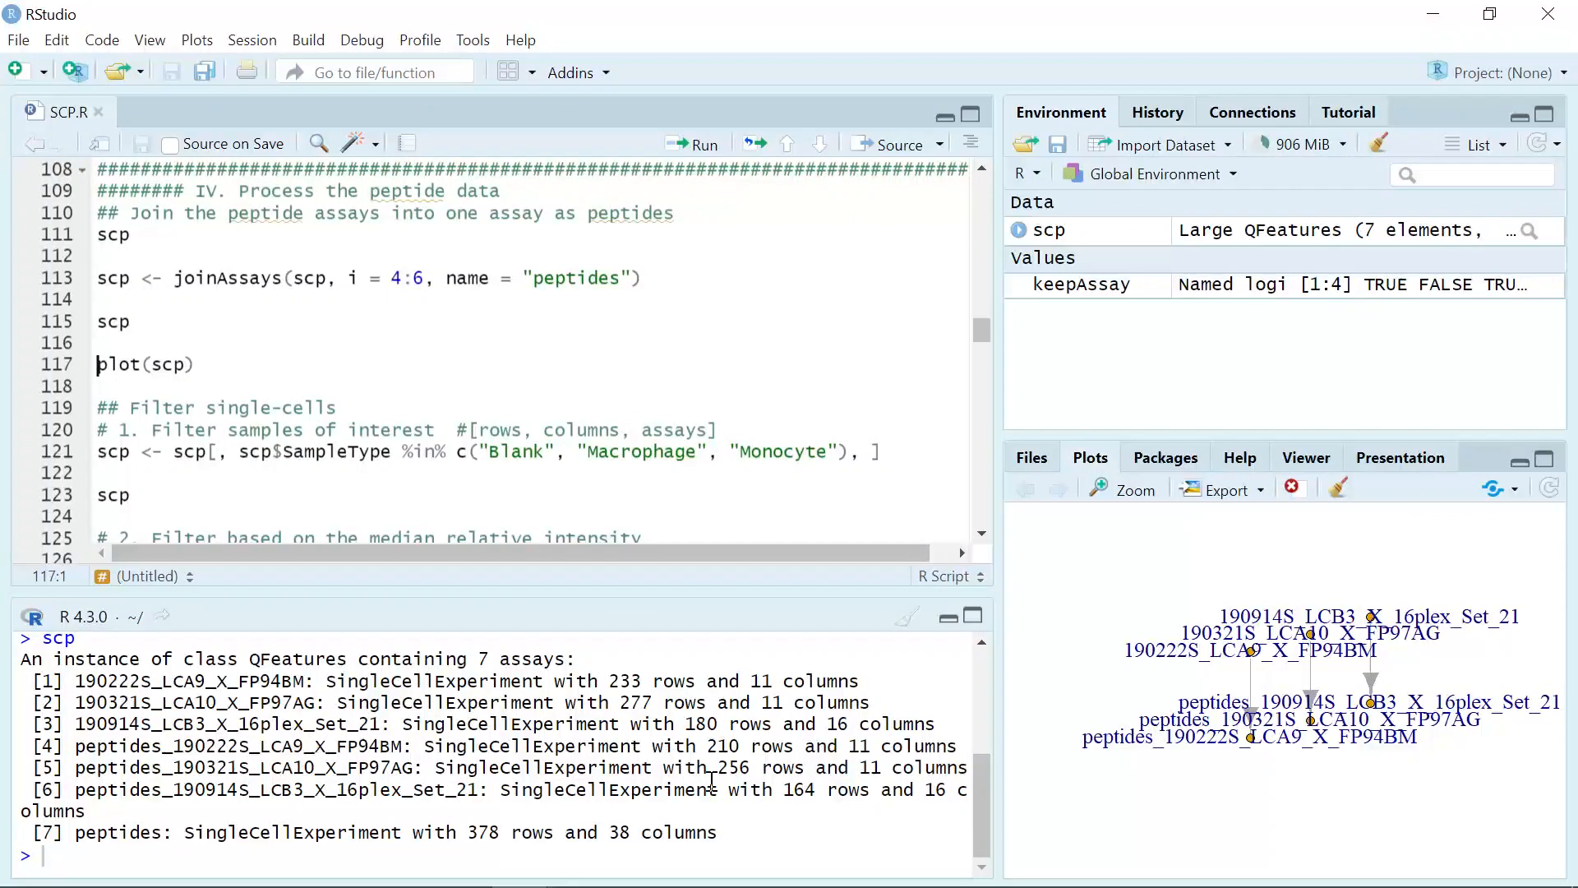
Step: Plot the scp assay structure and view the graph enlarged in a separate window
click(267, 371)
click(700, 148)
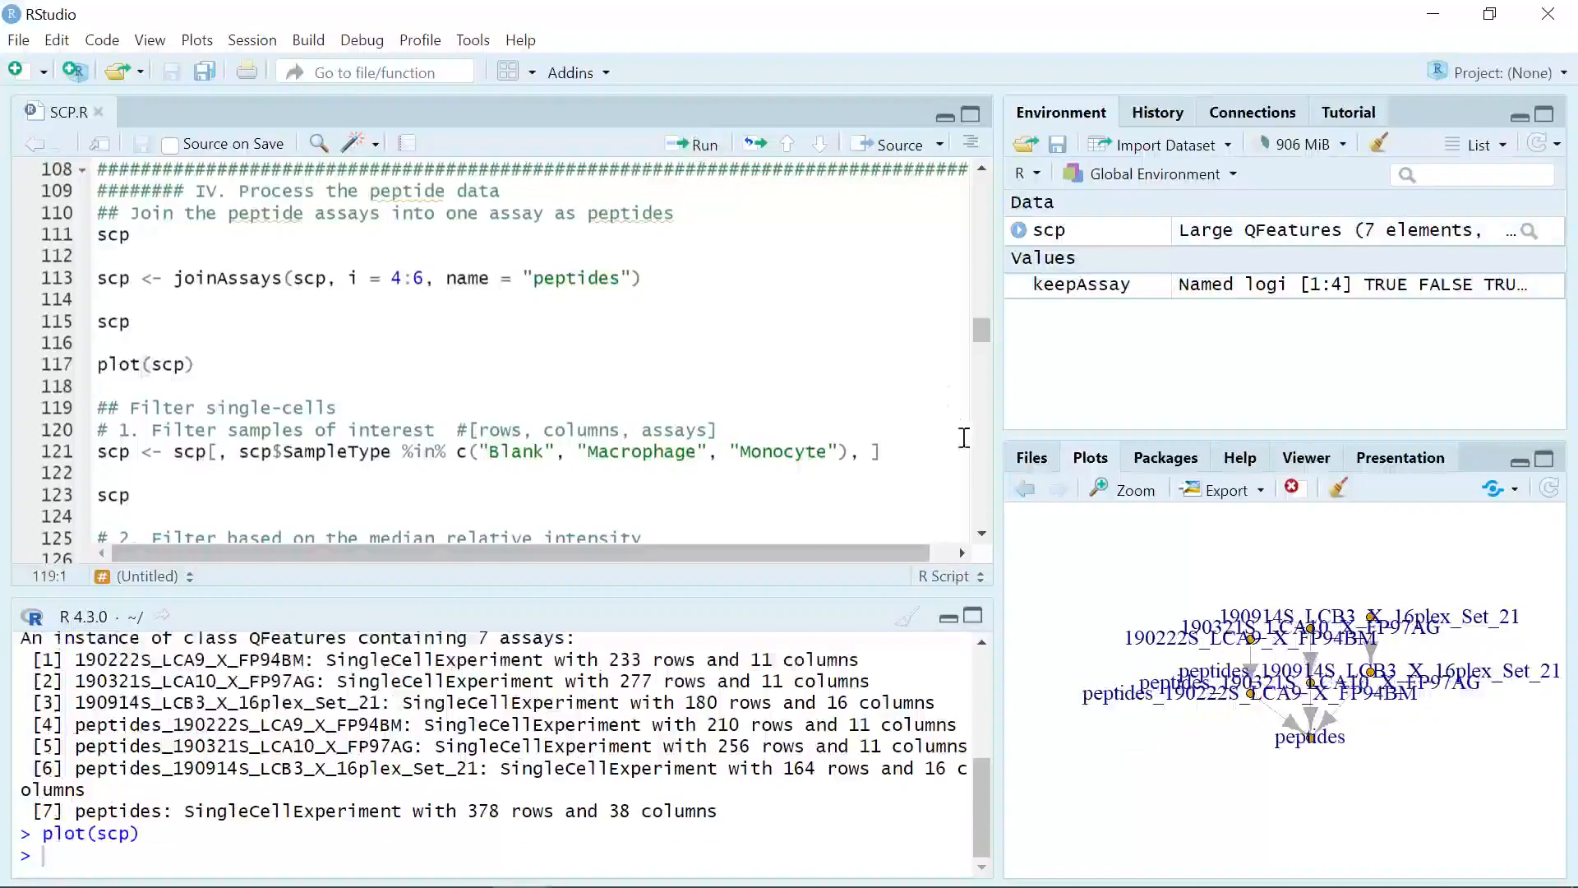
click(1128, 491)
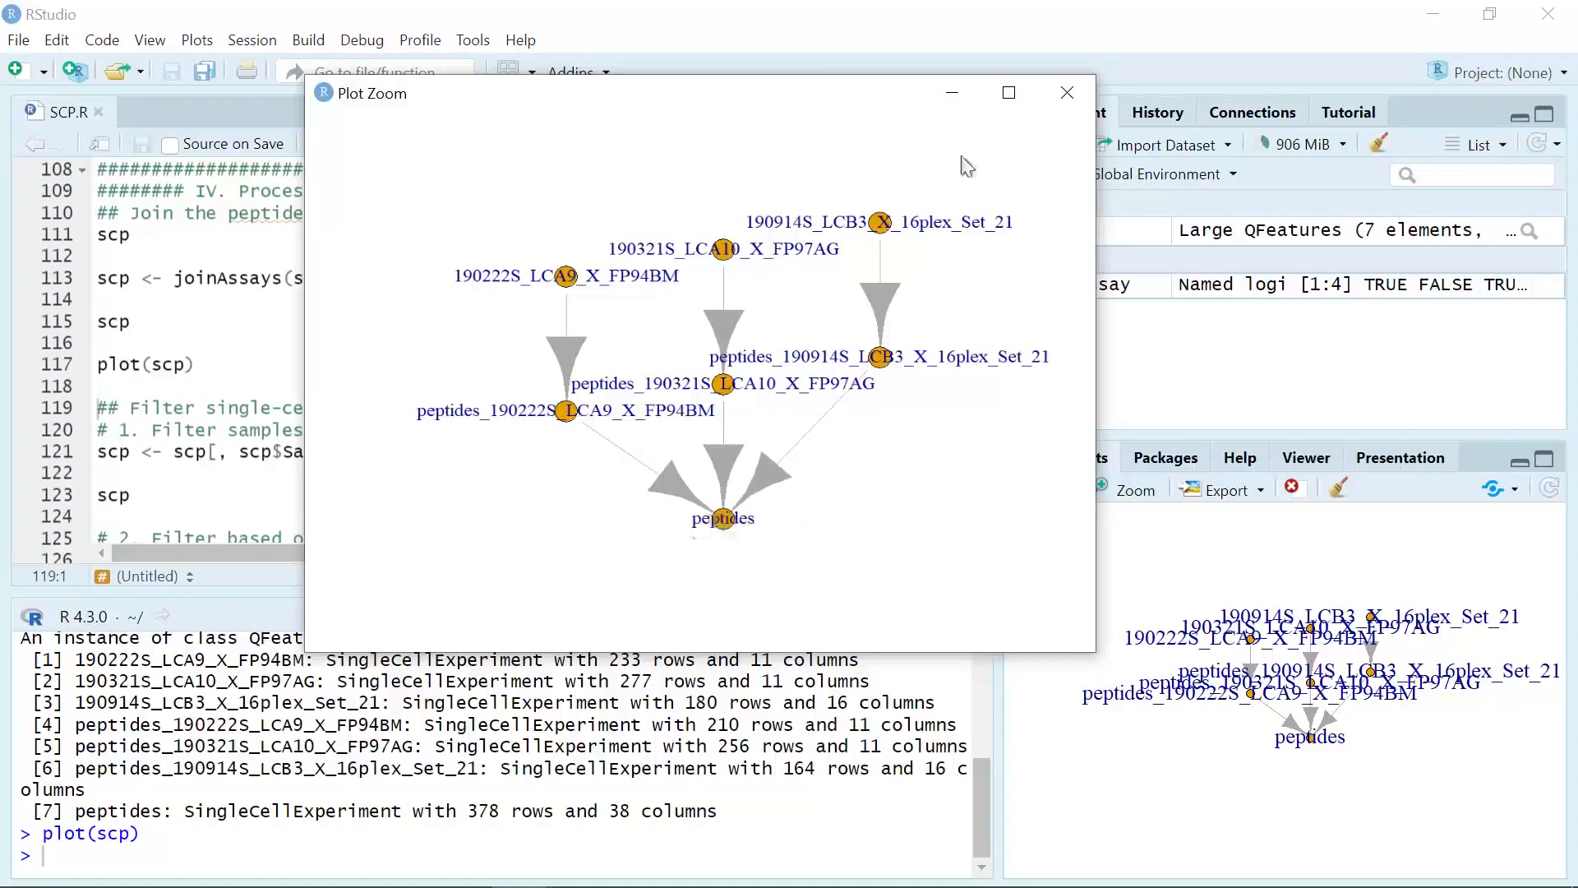
click(951, 93)
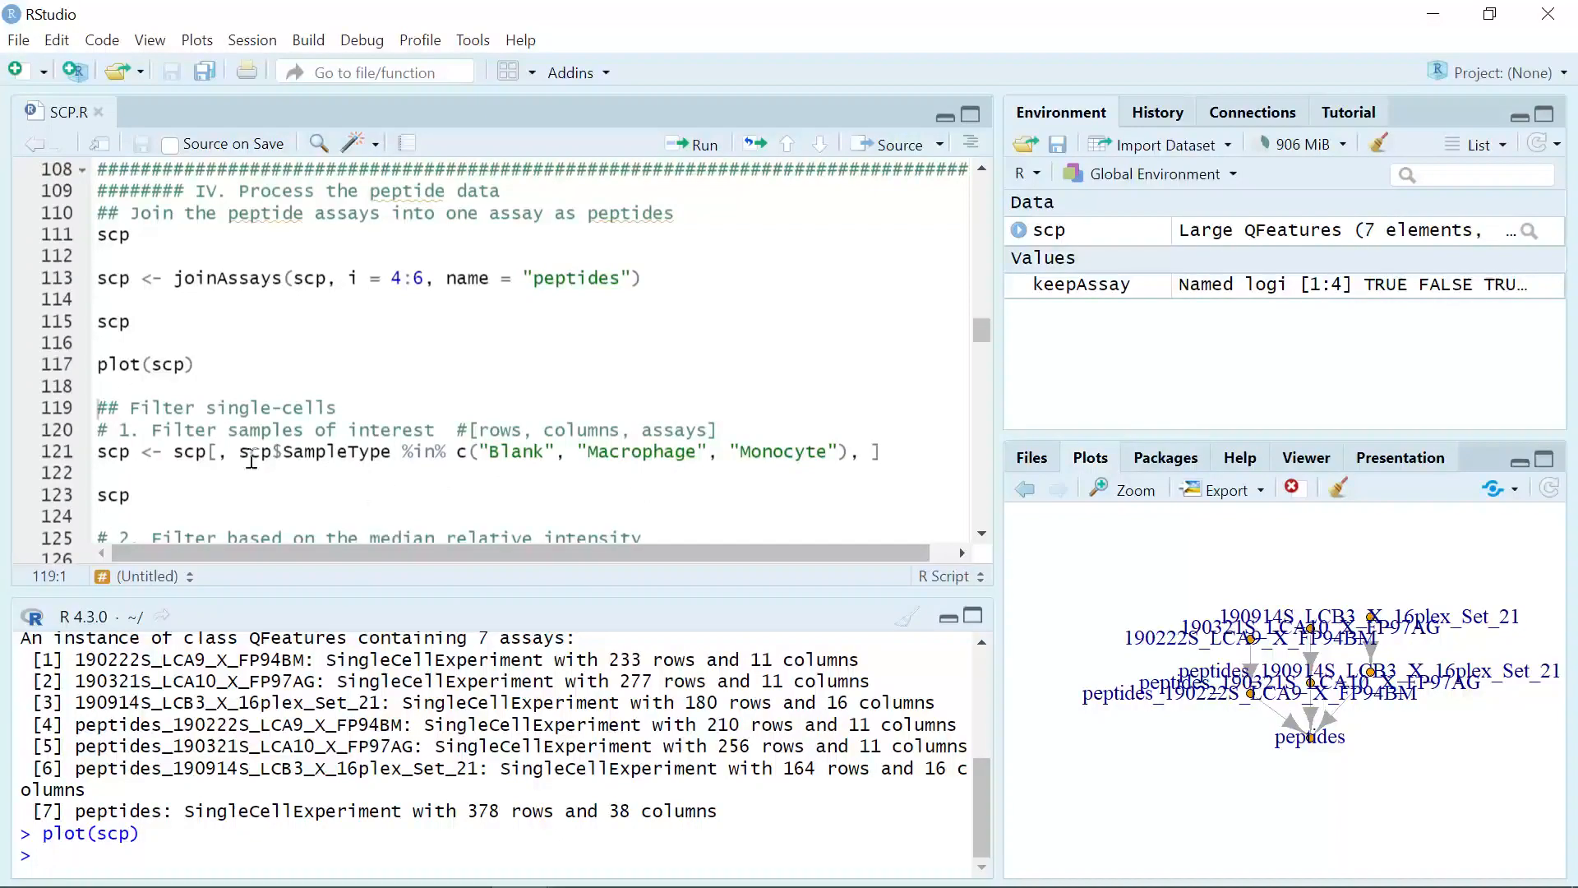
Step: Run the sample filter keeping only the Blank, Macrophage and Monocyte sample types, and print scp
click(213, 453)
click(526, 480)
click(902, 452)
click(705, 147)
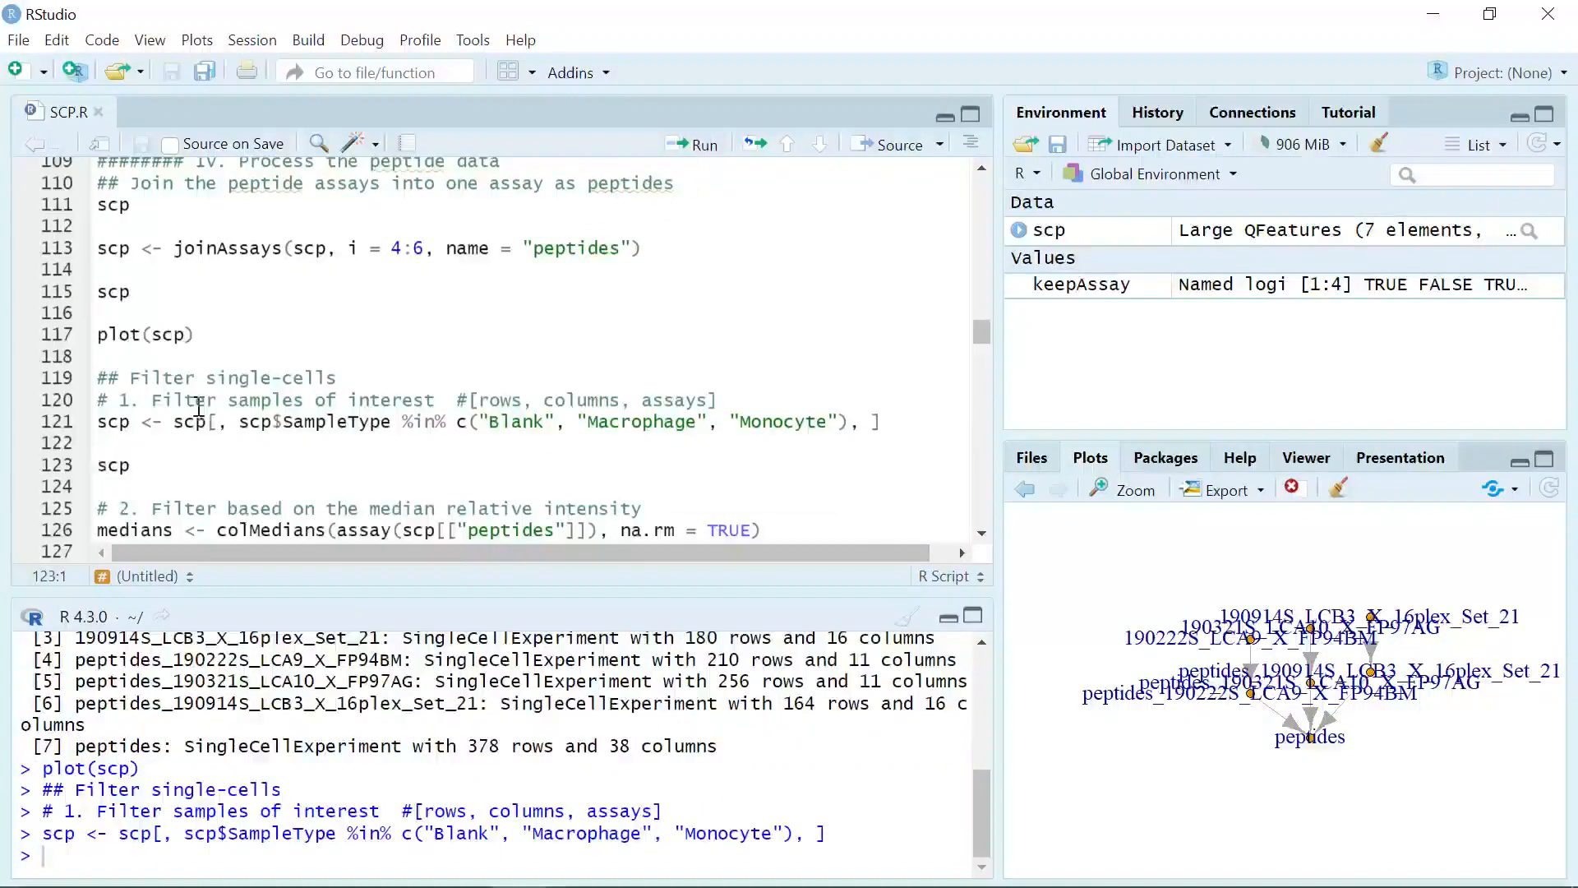
click(705, 148)
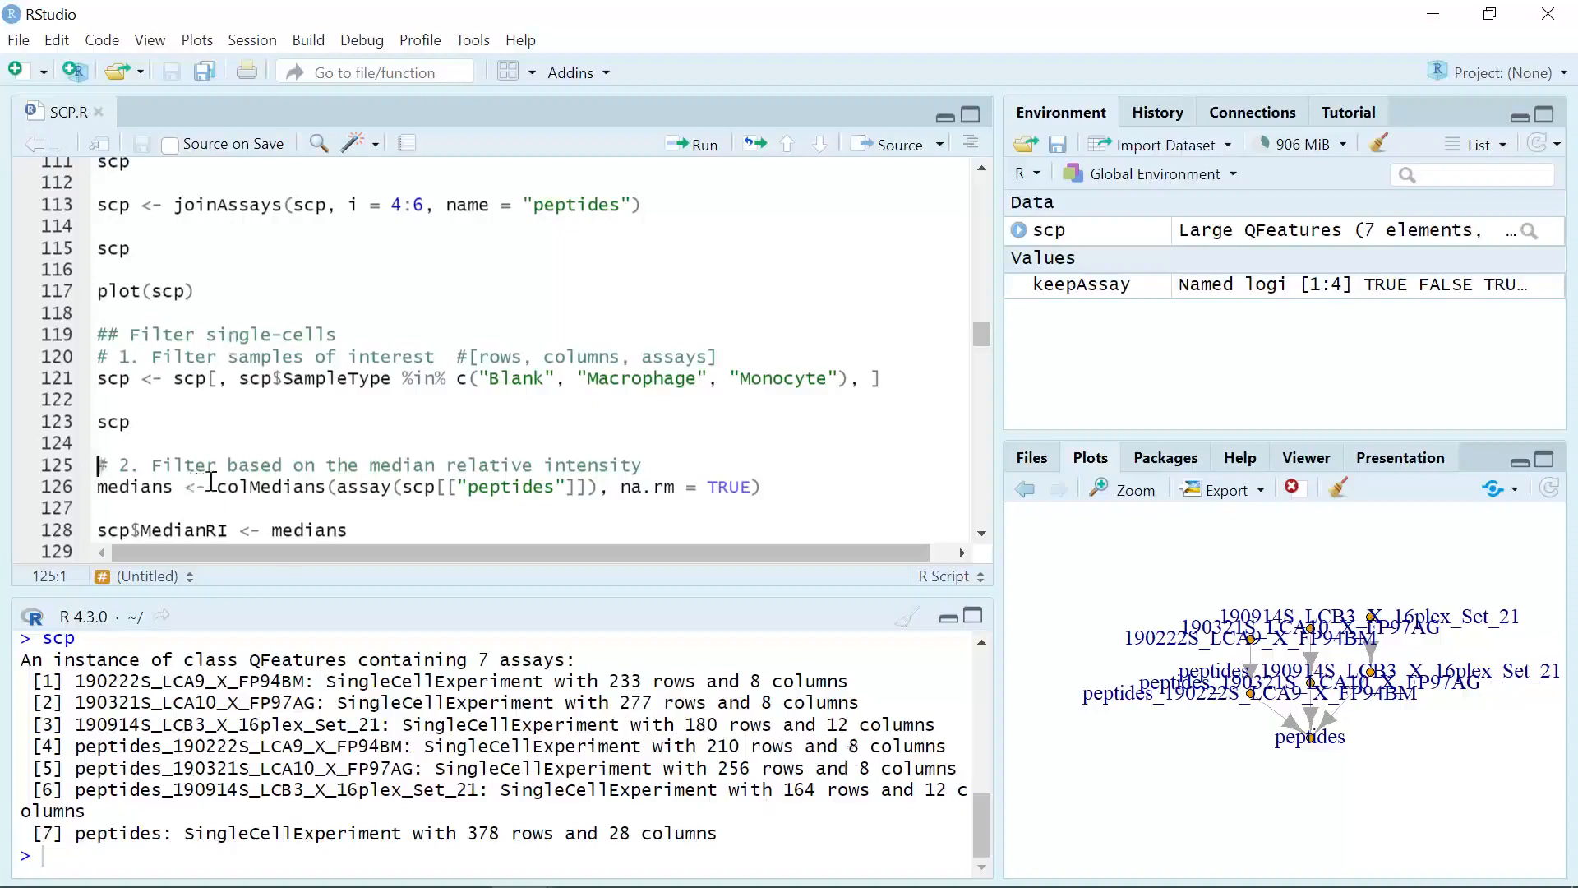
Step: Compute the column medians of the "peptides" assay with na.rm = TRUE and store them in scp$MedianRI
click(676, 474)
scroll(691, 485, down, 3)
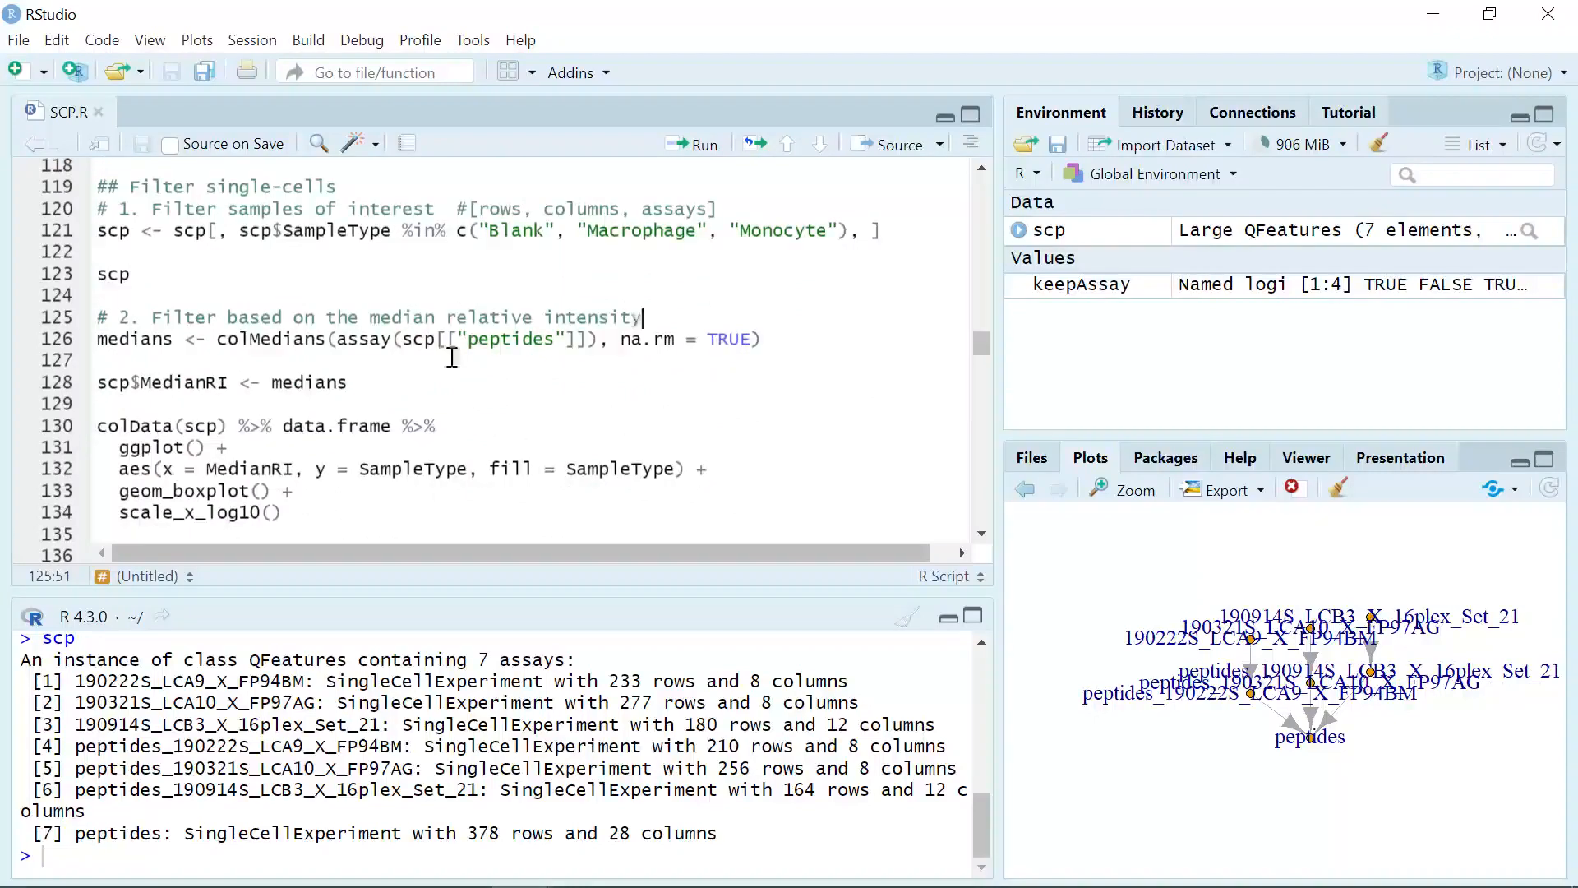
click(785, 340)
click(698, 149)
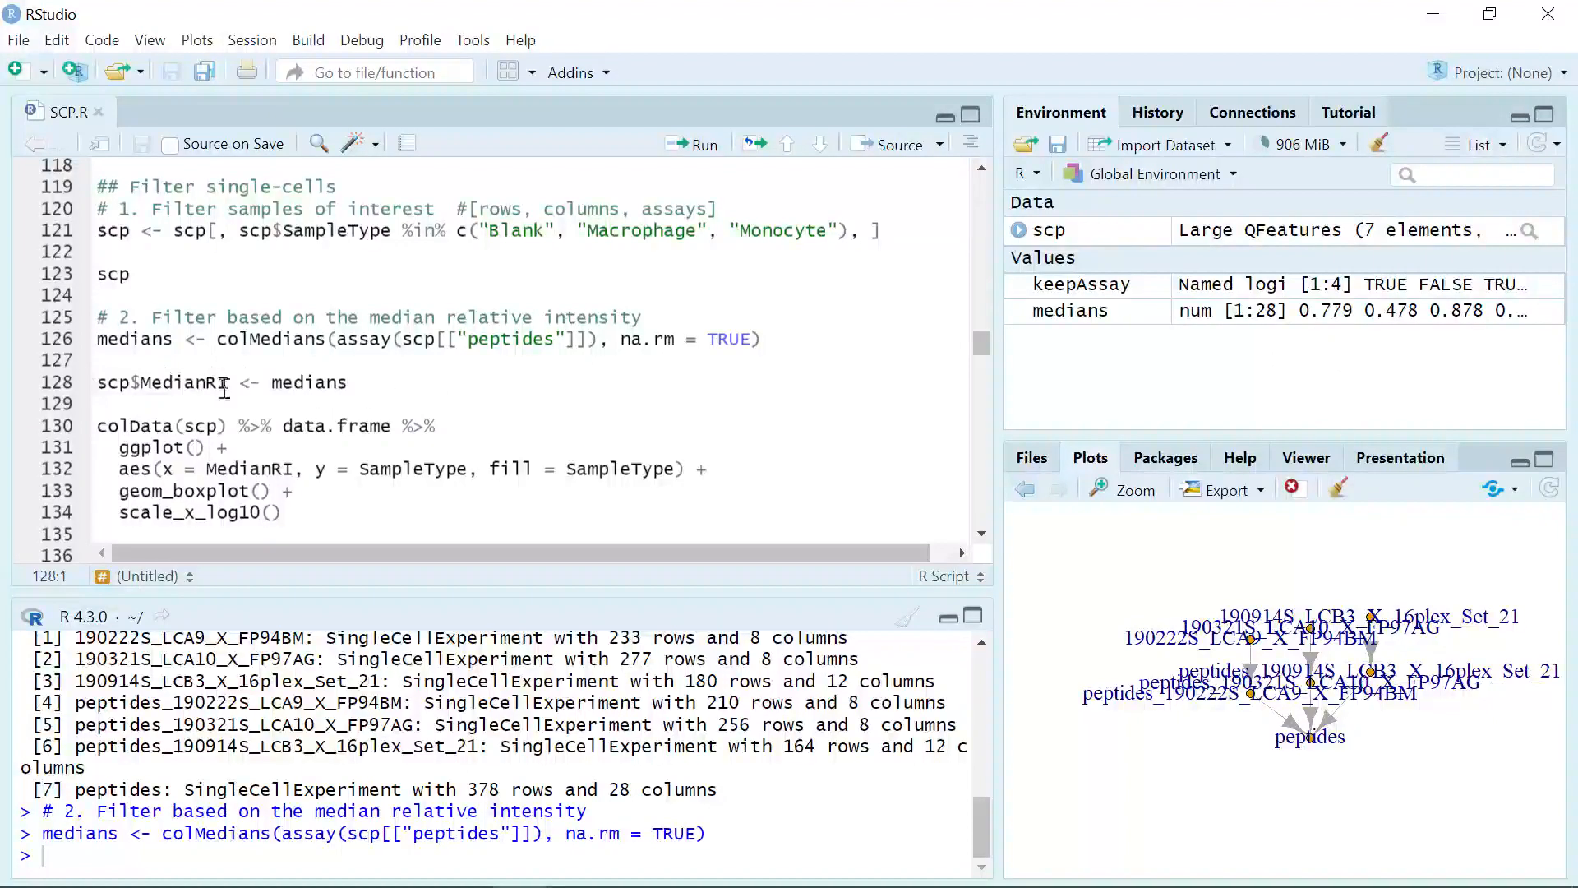
click(361, 388)
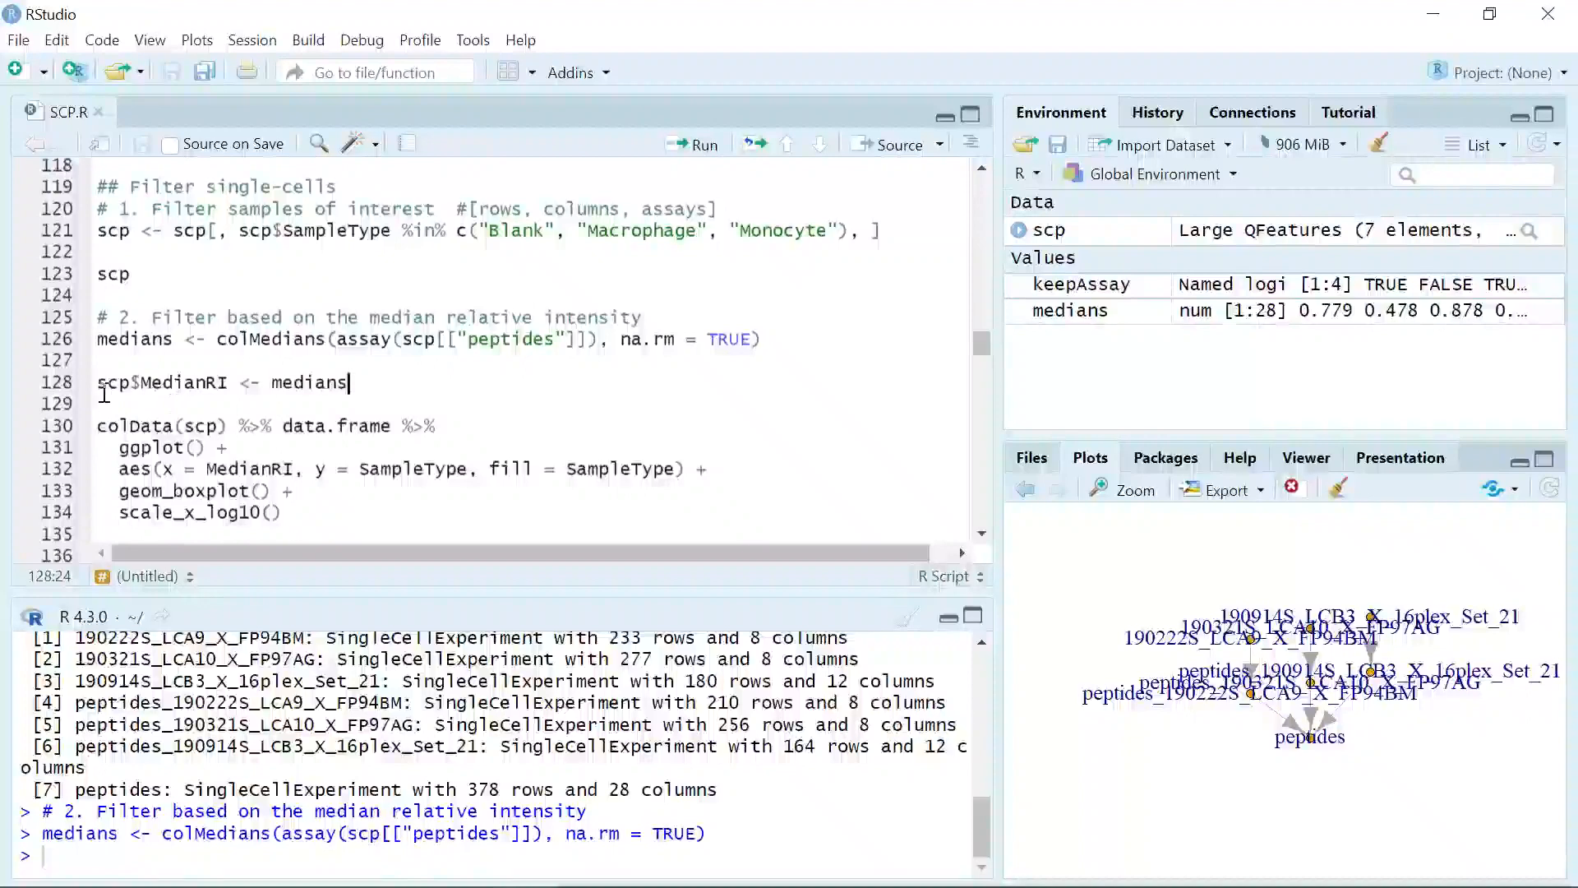
click(703, 147)
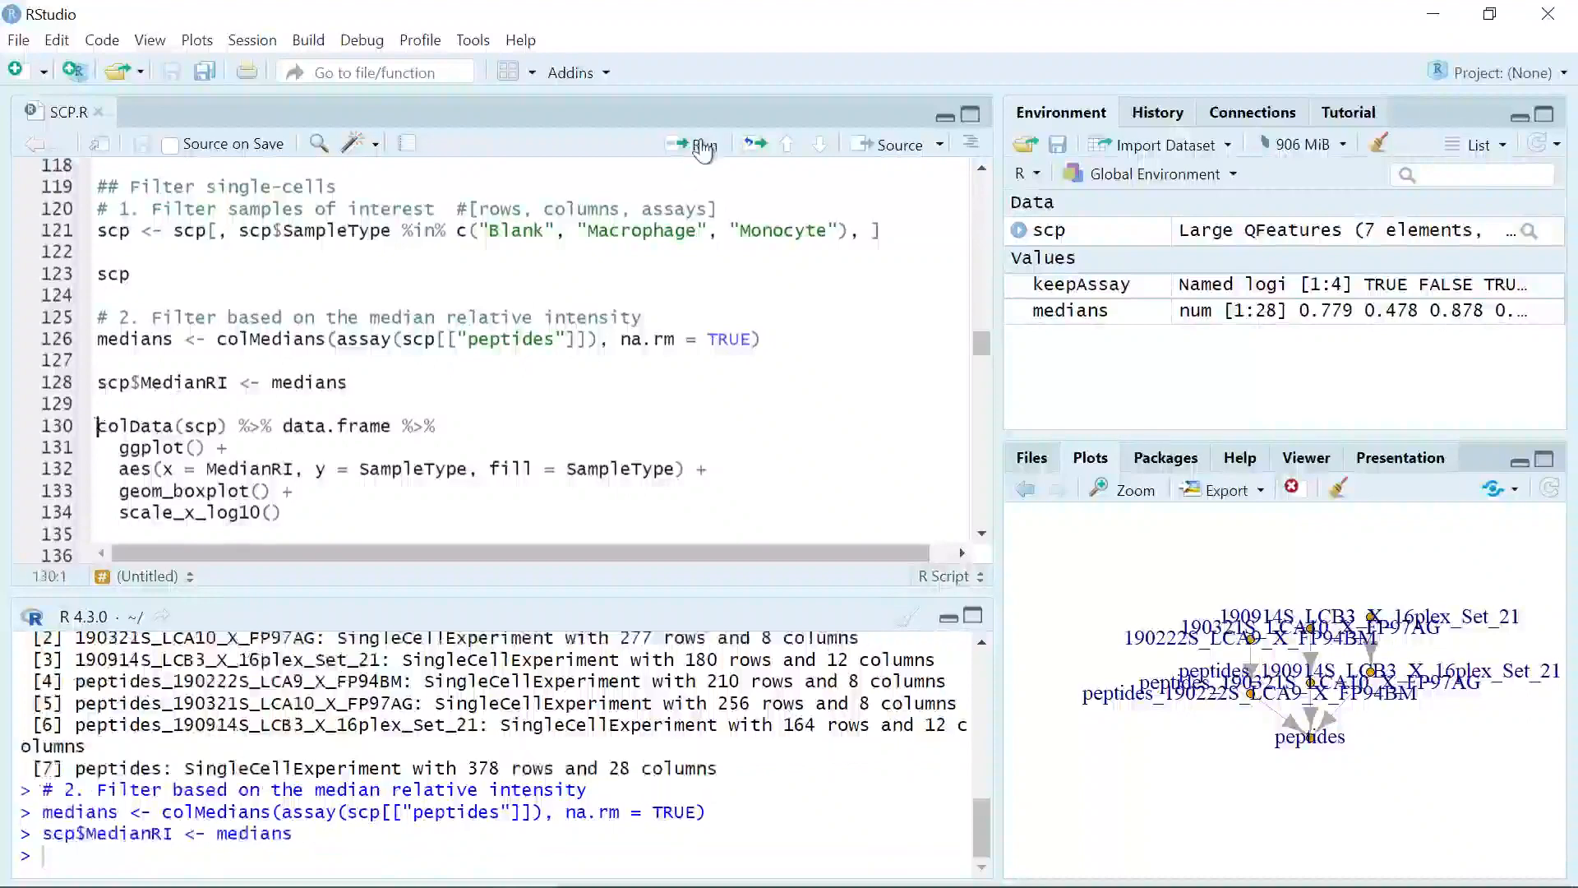
Step: Rerun the scp$MedianRI assignment, draw the MedianRI box plot by SampleType on a log10 axis, and inspect it enlarged
key(Left)
key(Left)
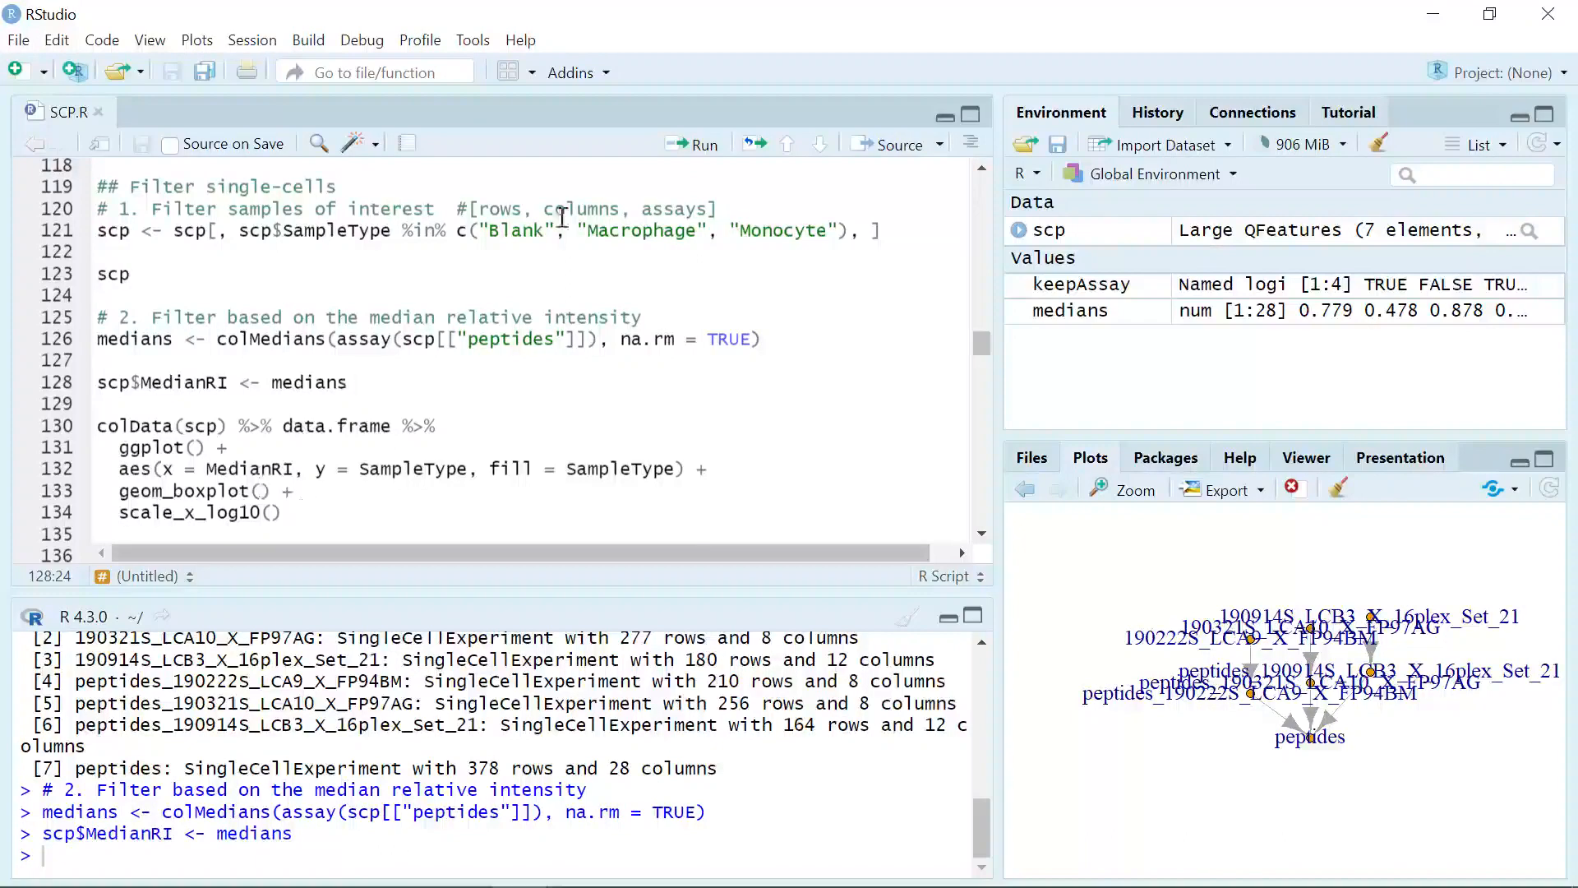
click(705, 148)
click(705, 148)
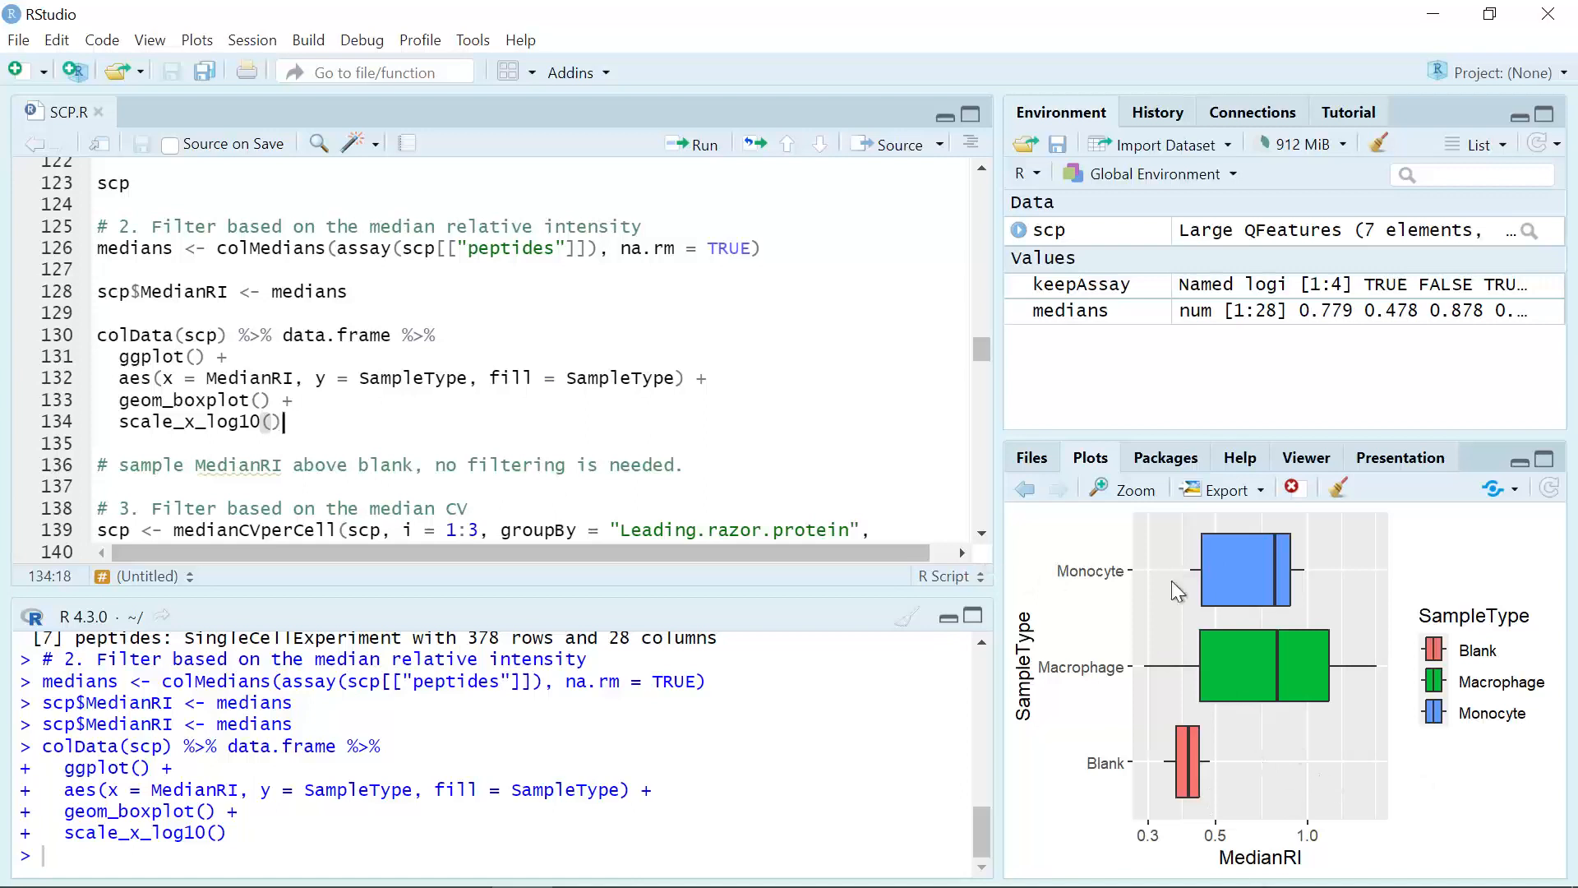
click(1132, 491)
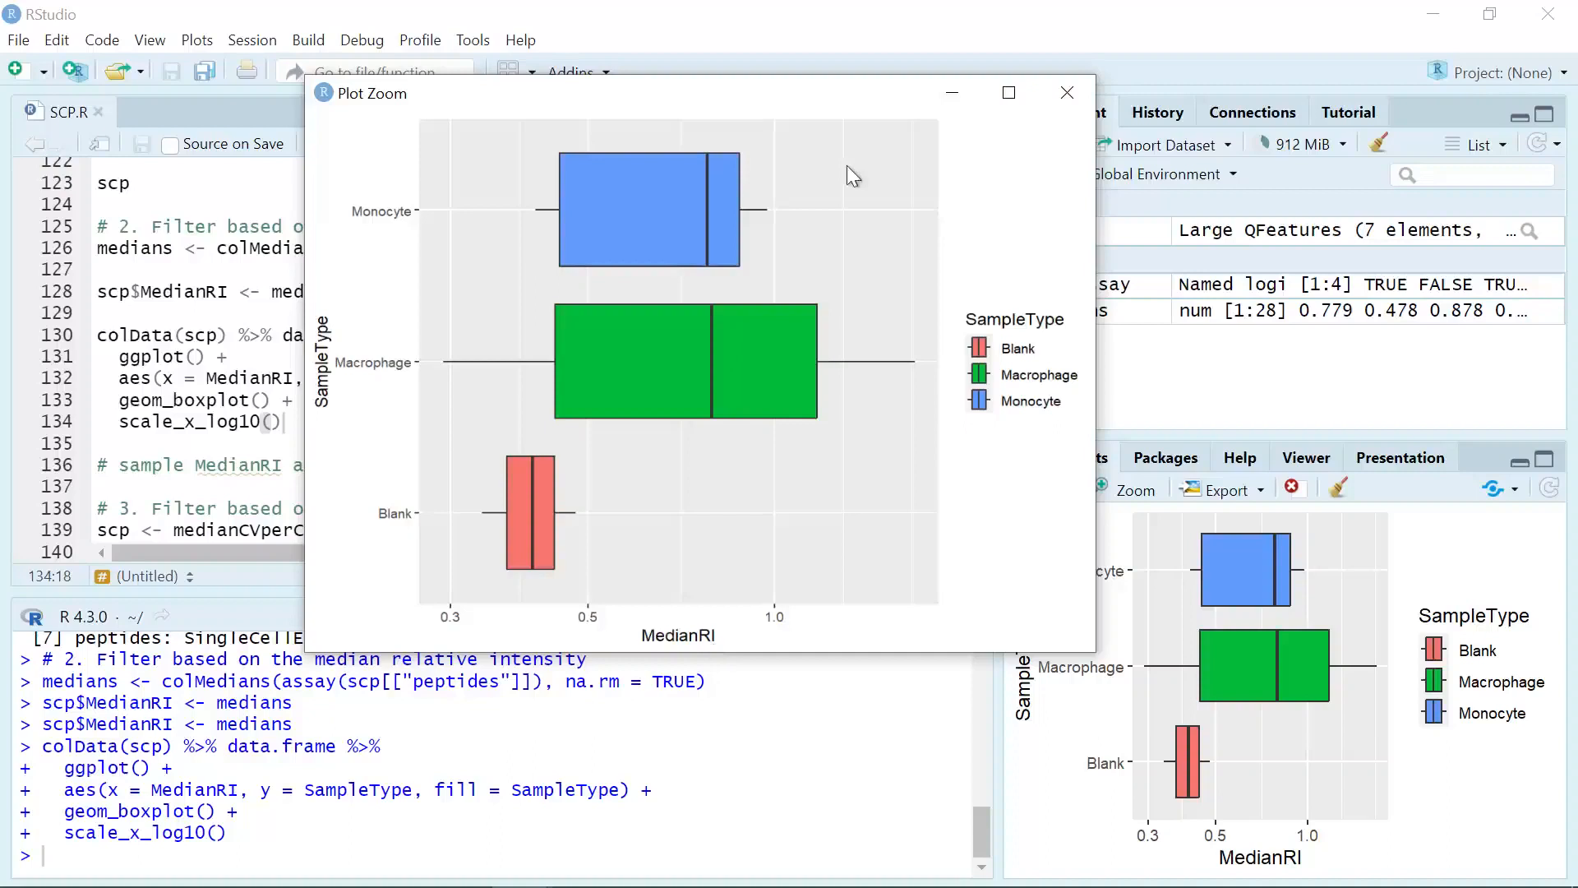
click(937, 102)
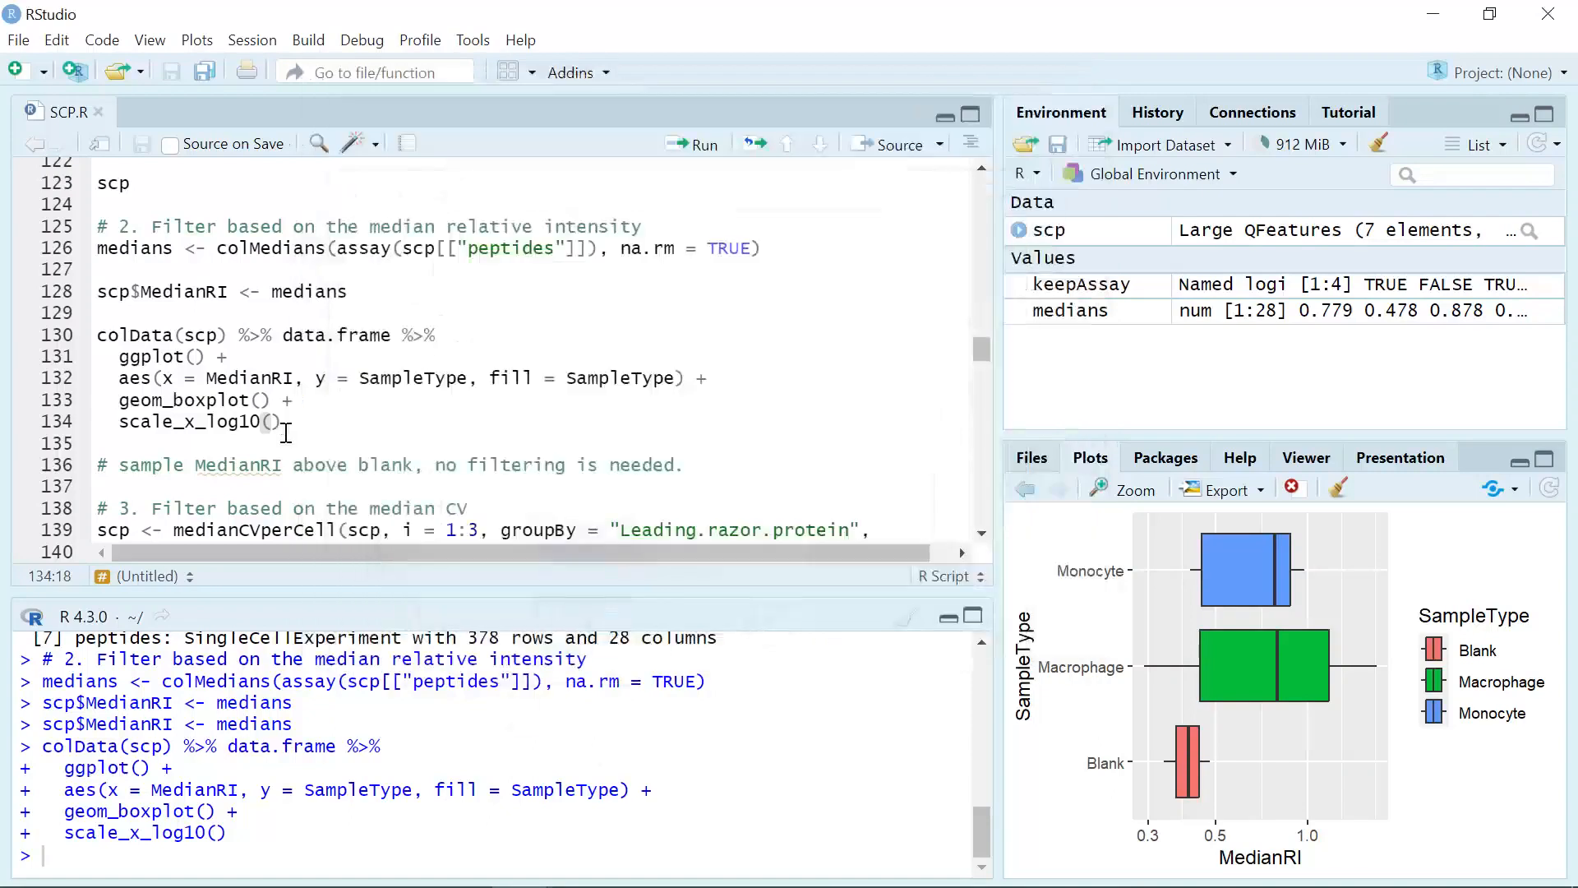
Step: Run medianCVperCell on assays 1:3, grouped by Leading.razor.protein with nobs = 5 and norm = "div.median", storing the result as MedianCV
scroll(280, 451, down, 3)
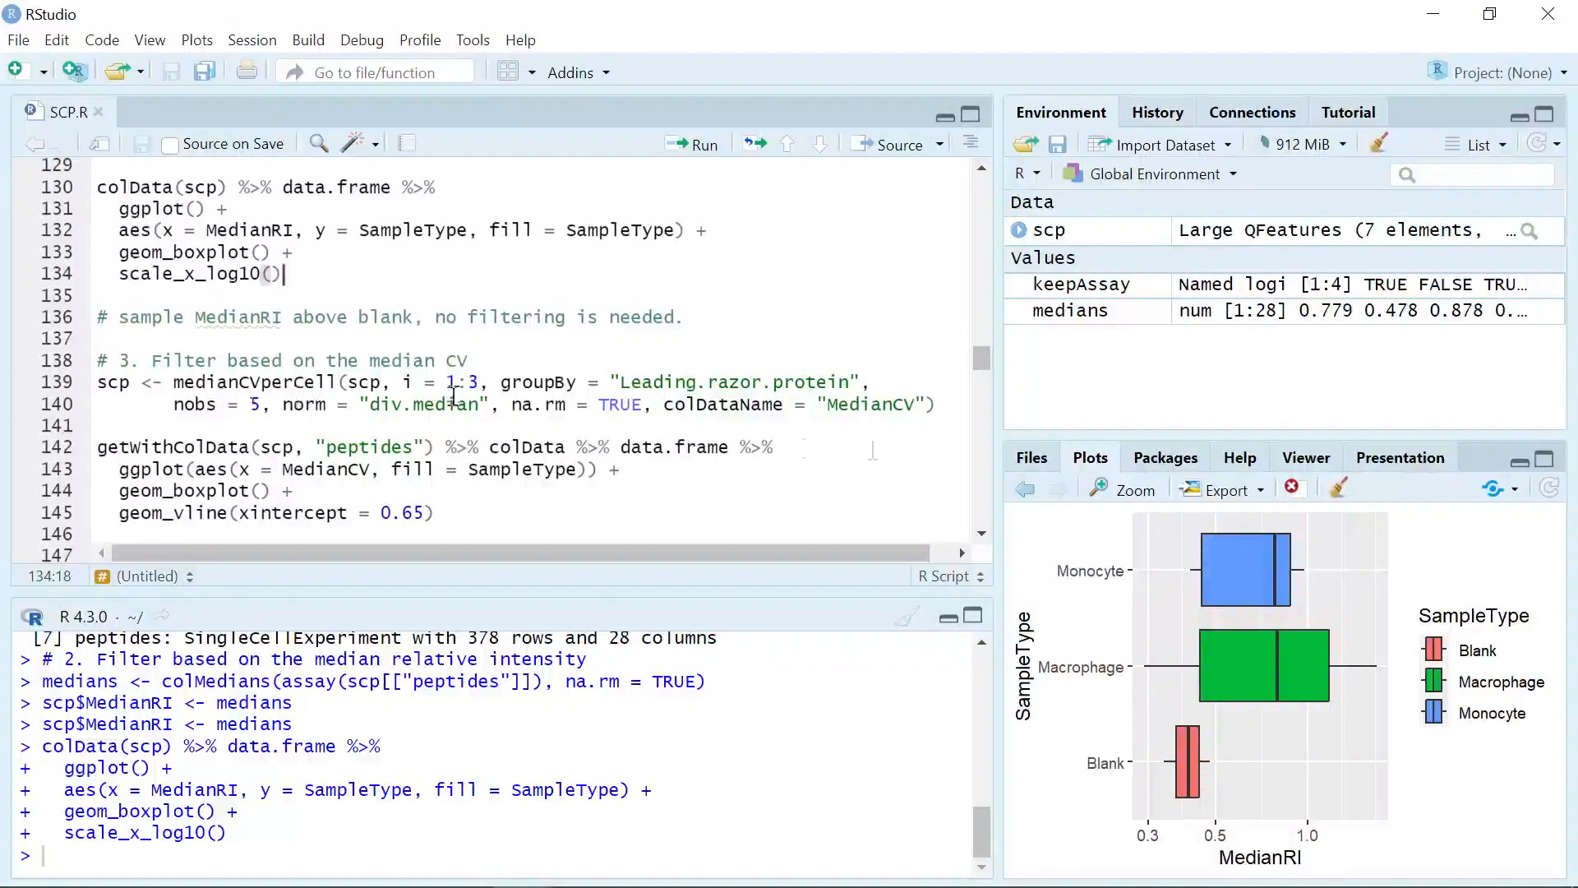
click(940, 407)
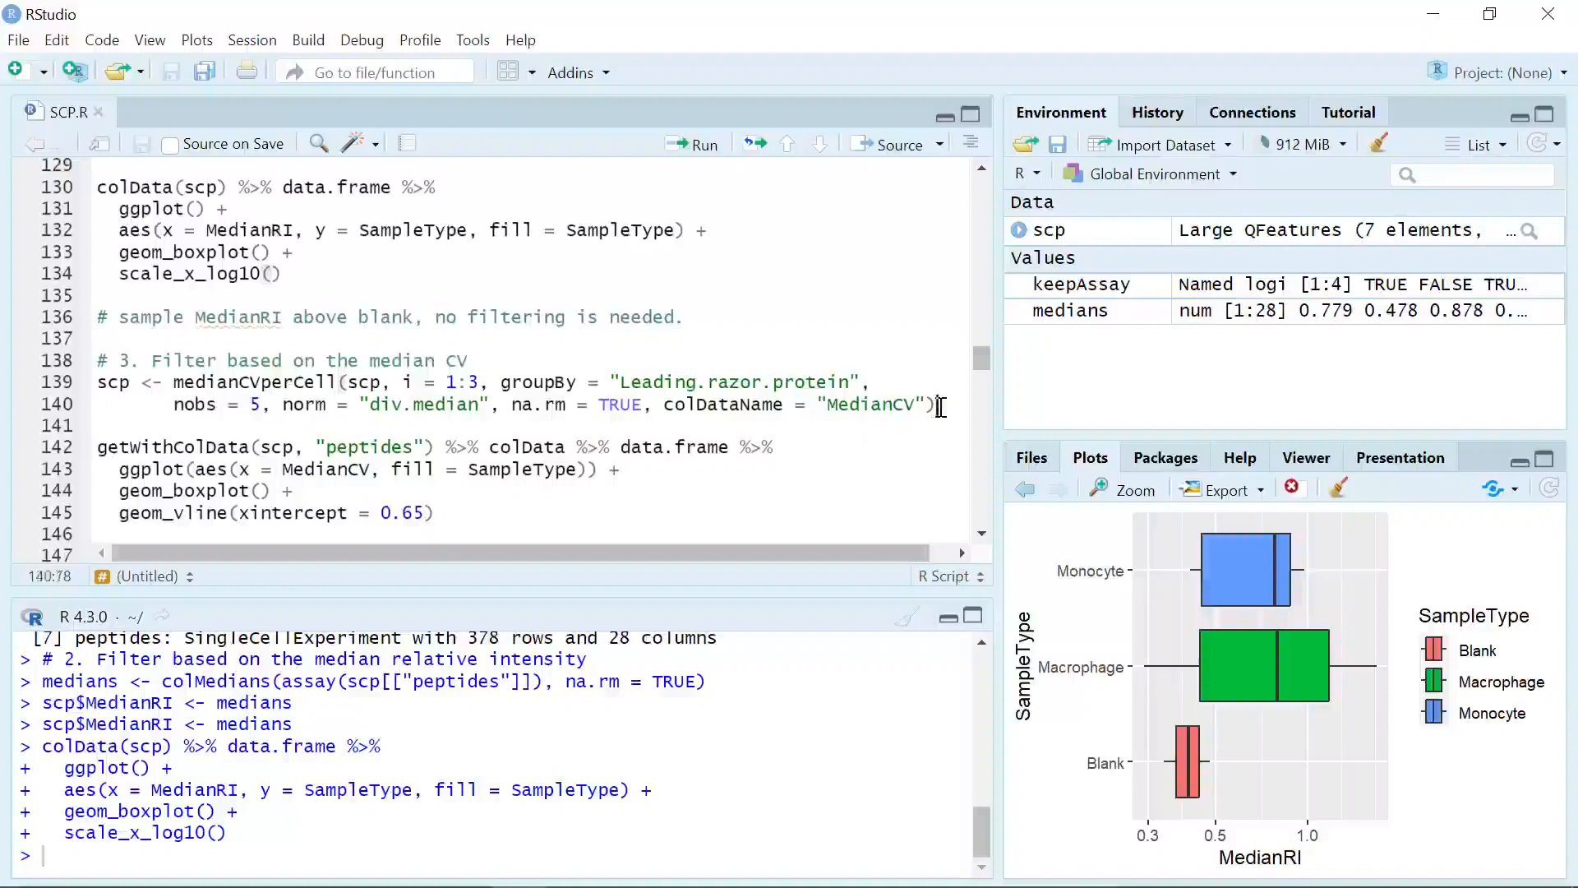
click(704, 147)
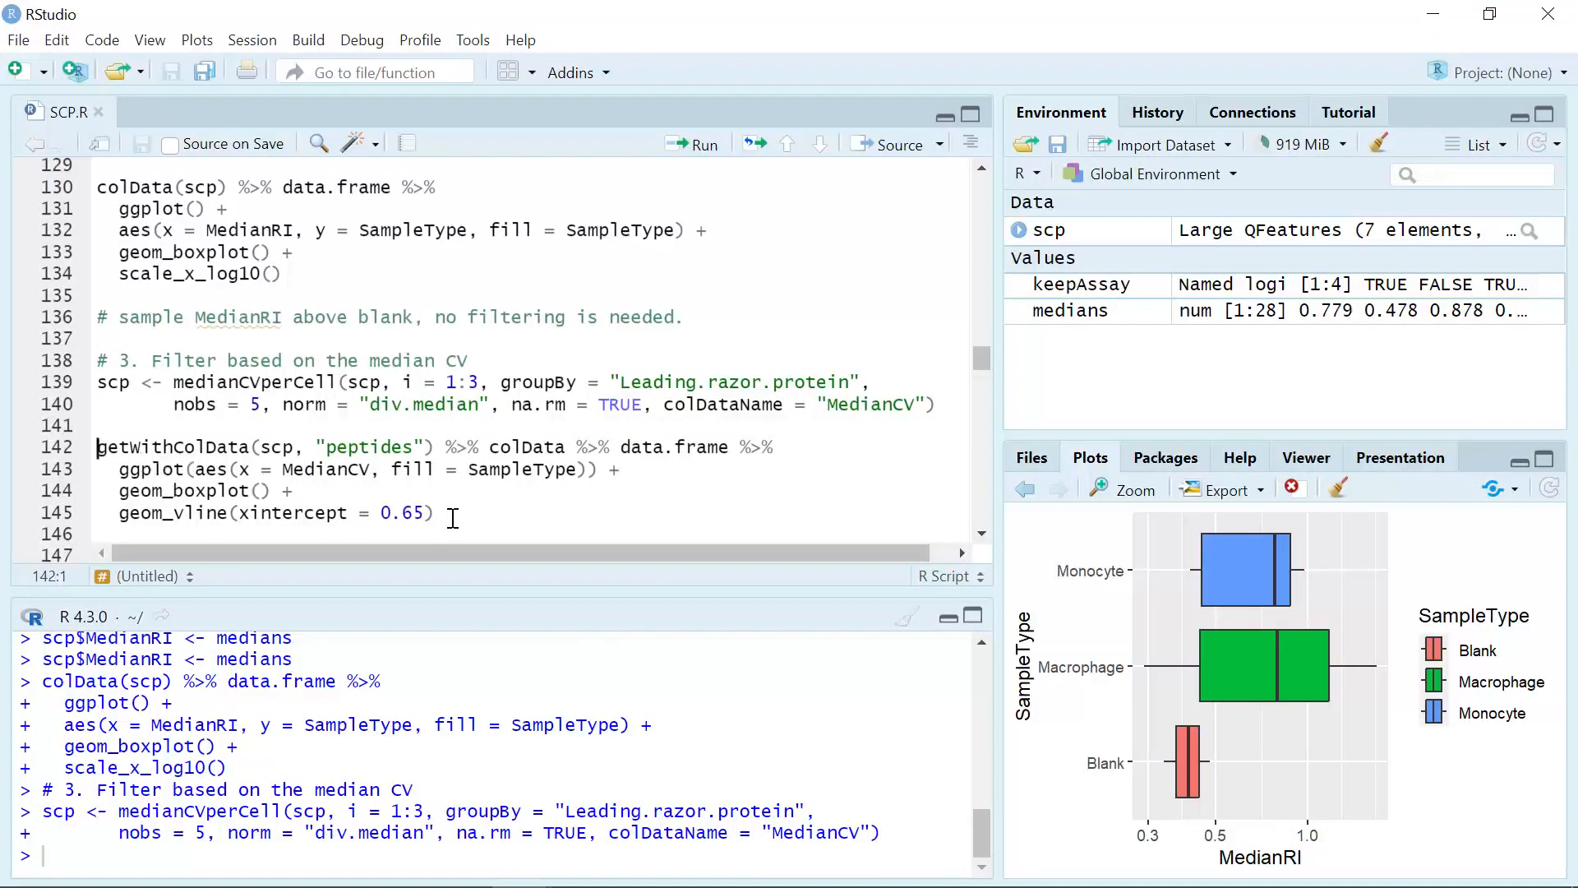
Step: Draw the MedianCV box plot filled by SampleType with a vertical line at 0.65, and inspect it enlarged
click(703, 146)
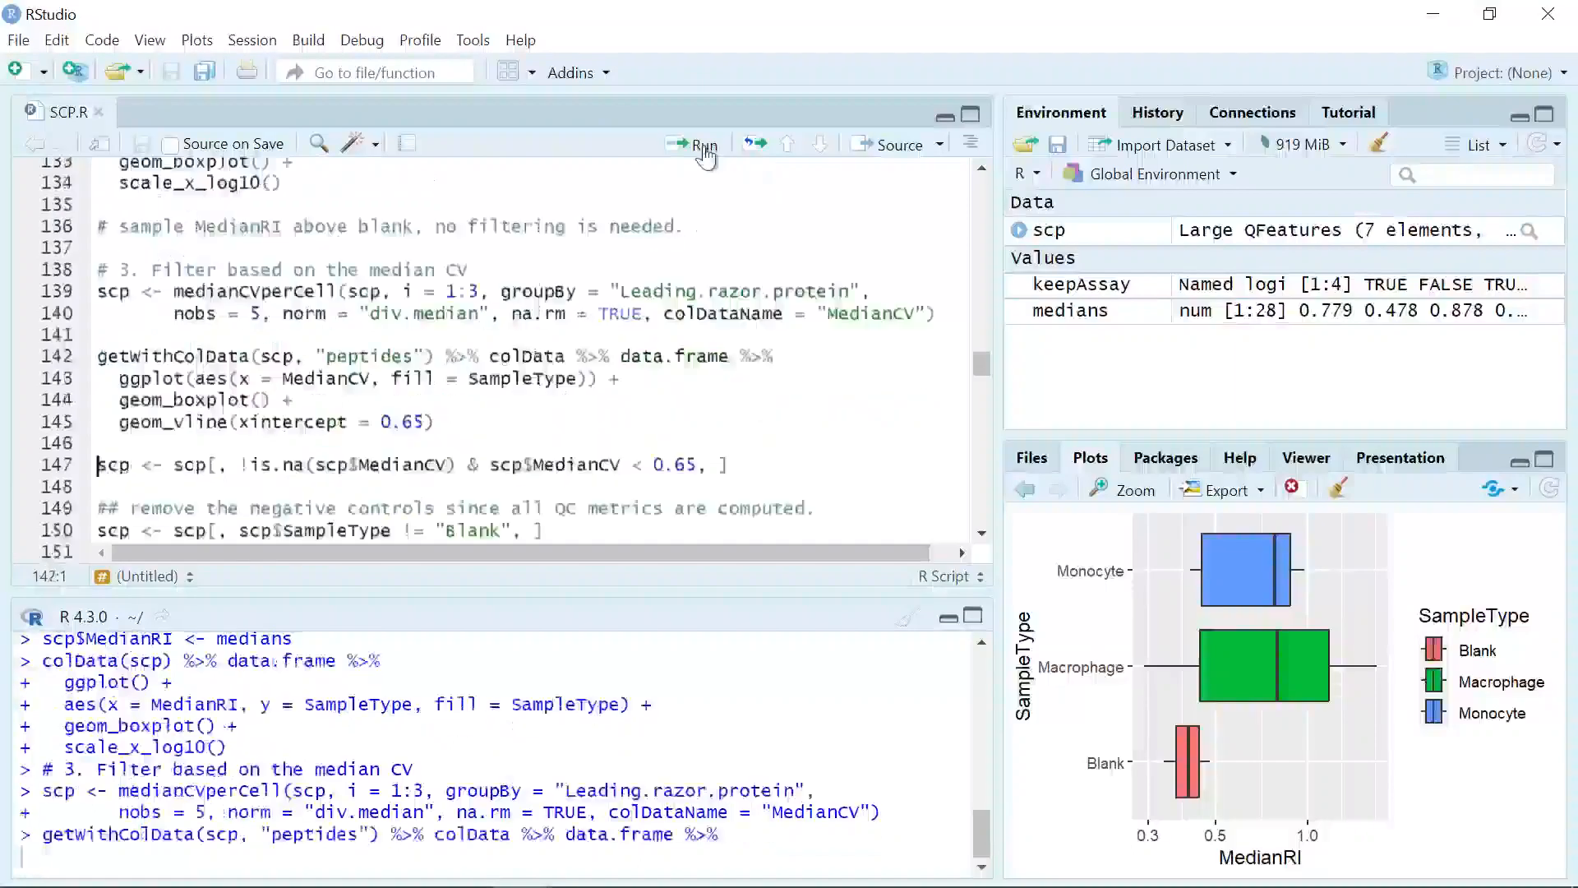
click(444, 422)
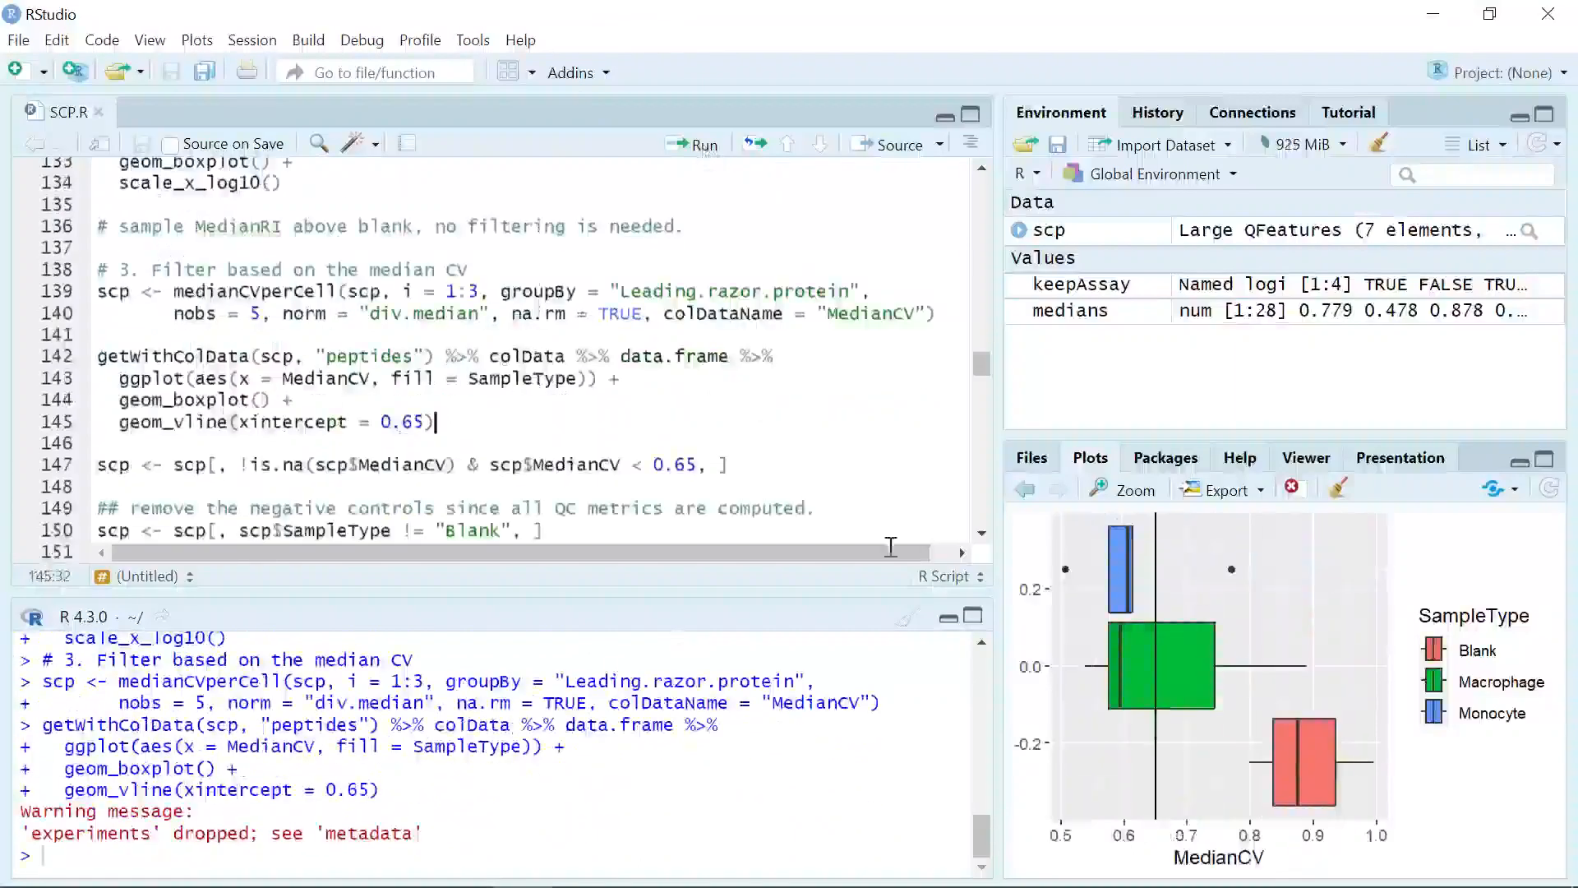
click(1136, 493)
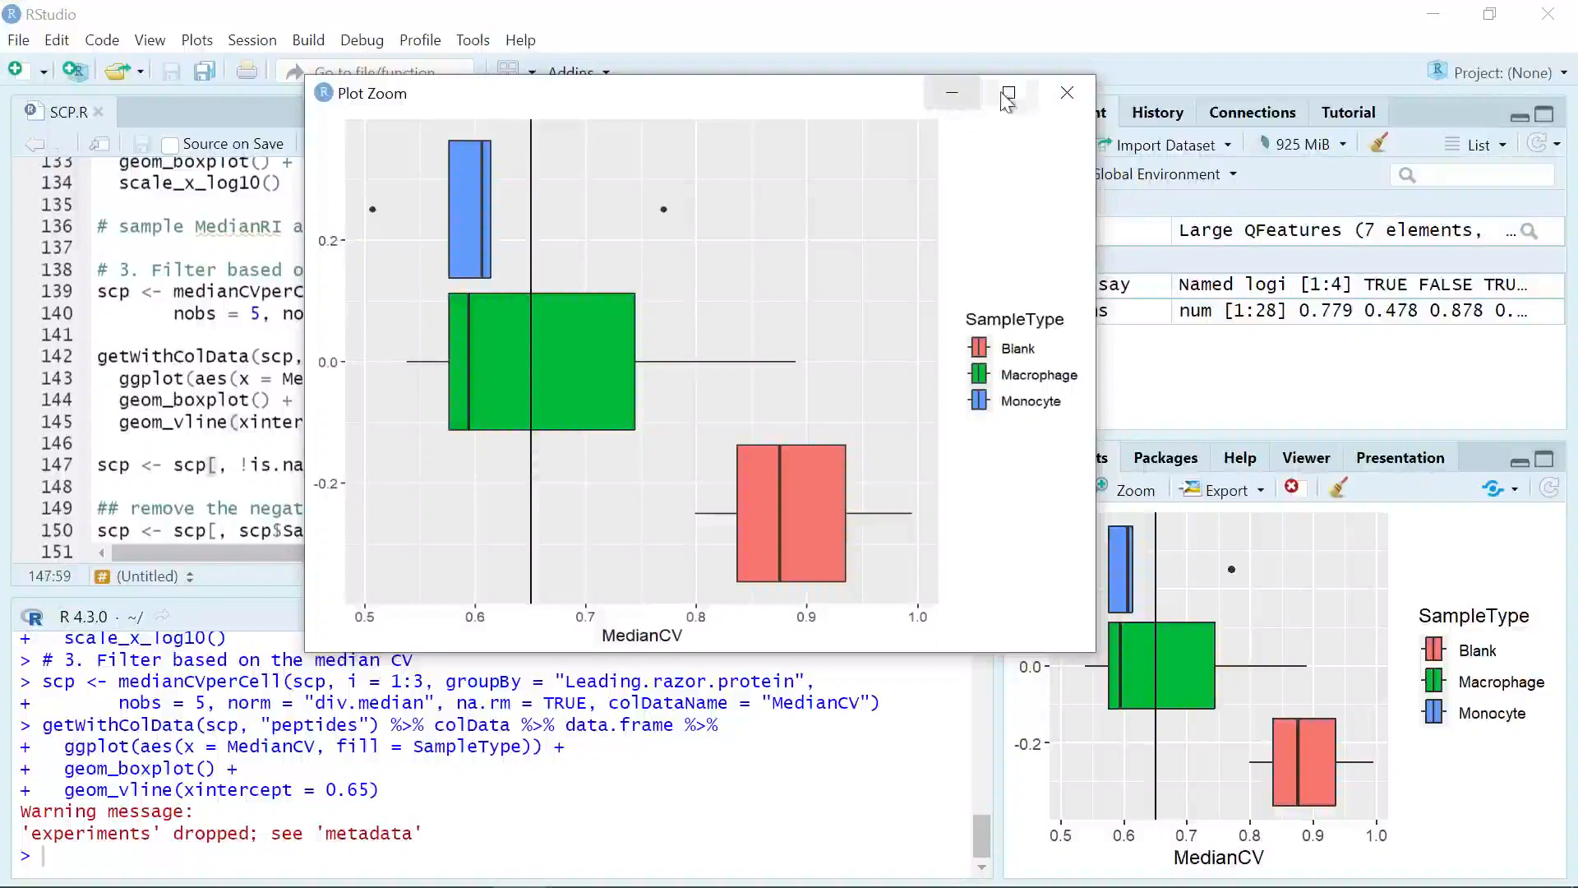
click(1066, 106)
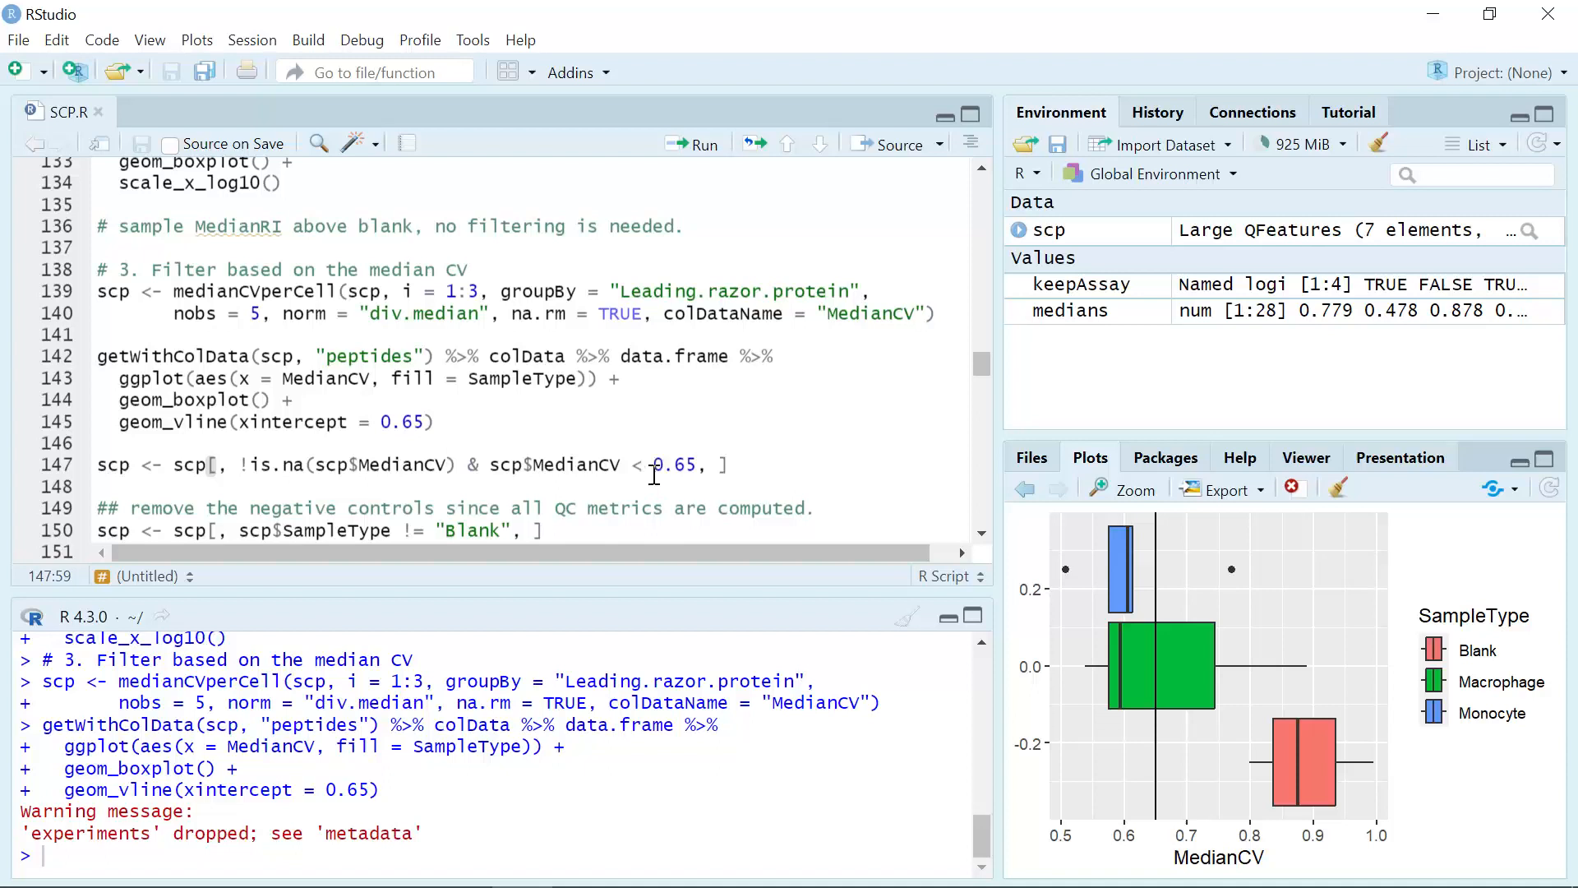
Step: Run the filters keeping cells with a non-missing MedianCV below 0.65 and removing the Blank samples from scp
click(699, 146)
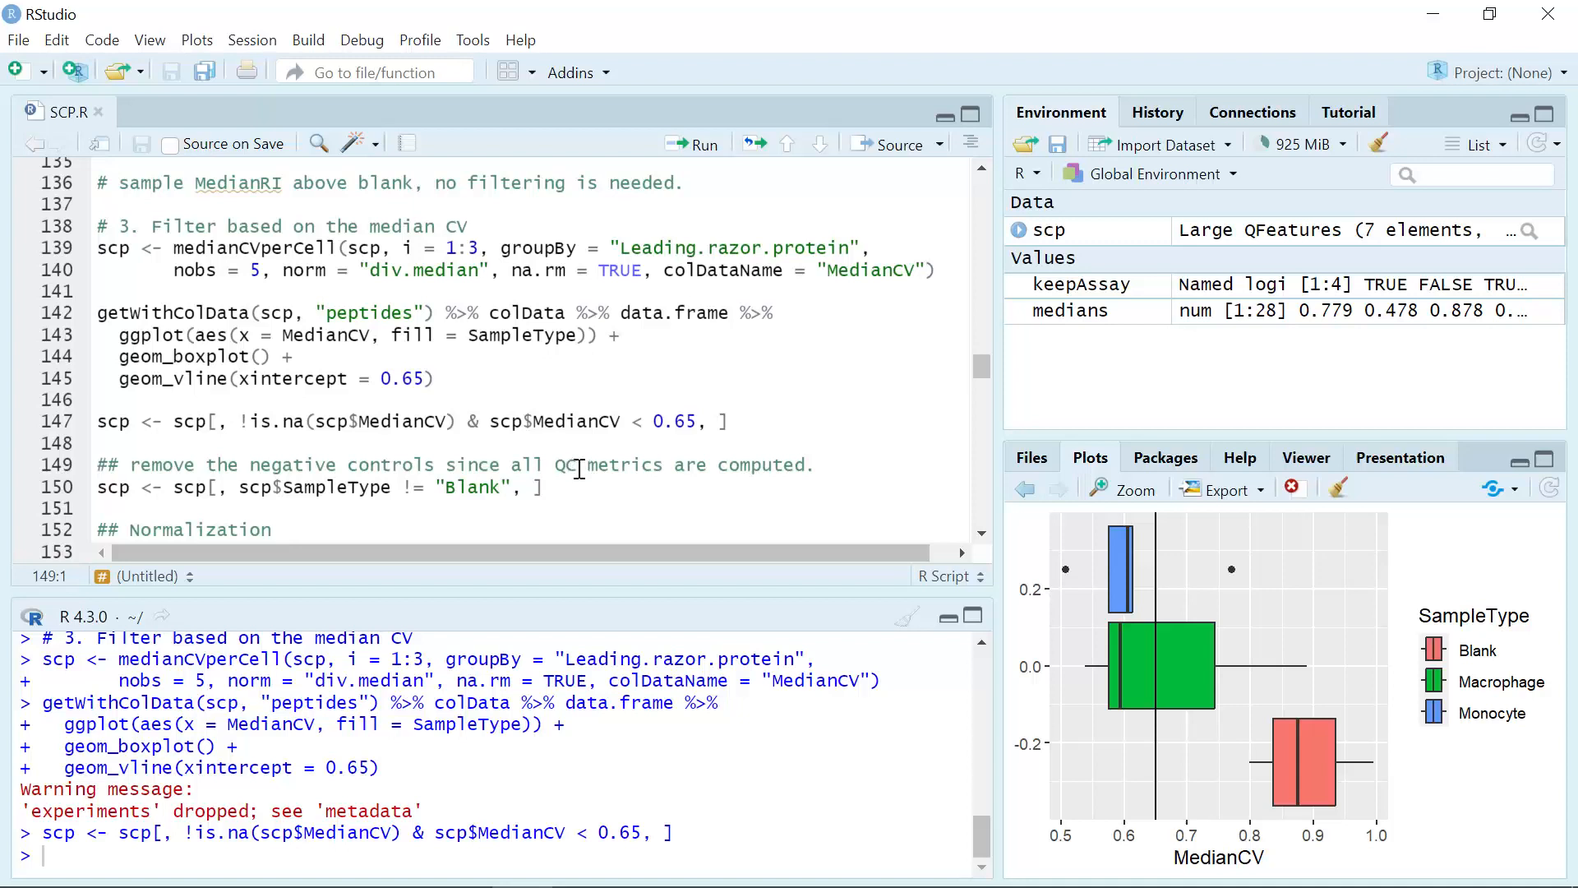
click(868, 466)
click(558, 487)
click(701, 147)
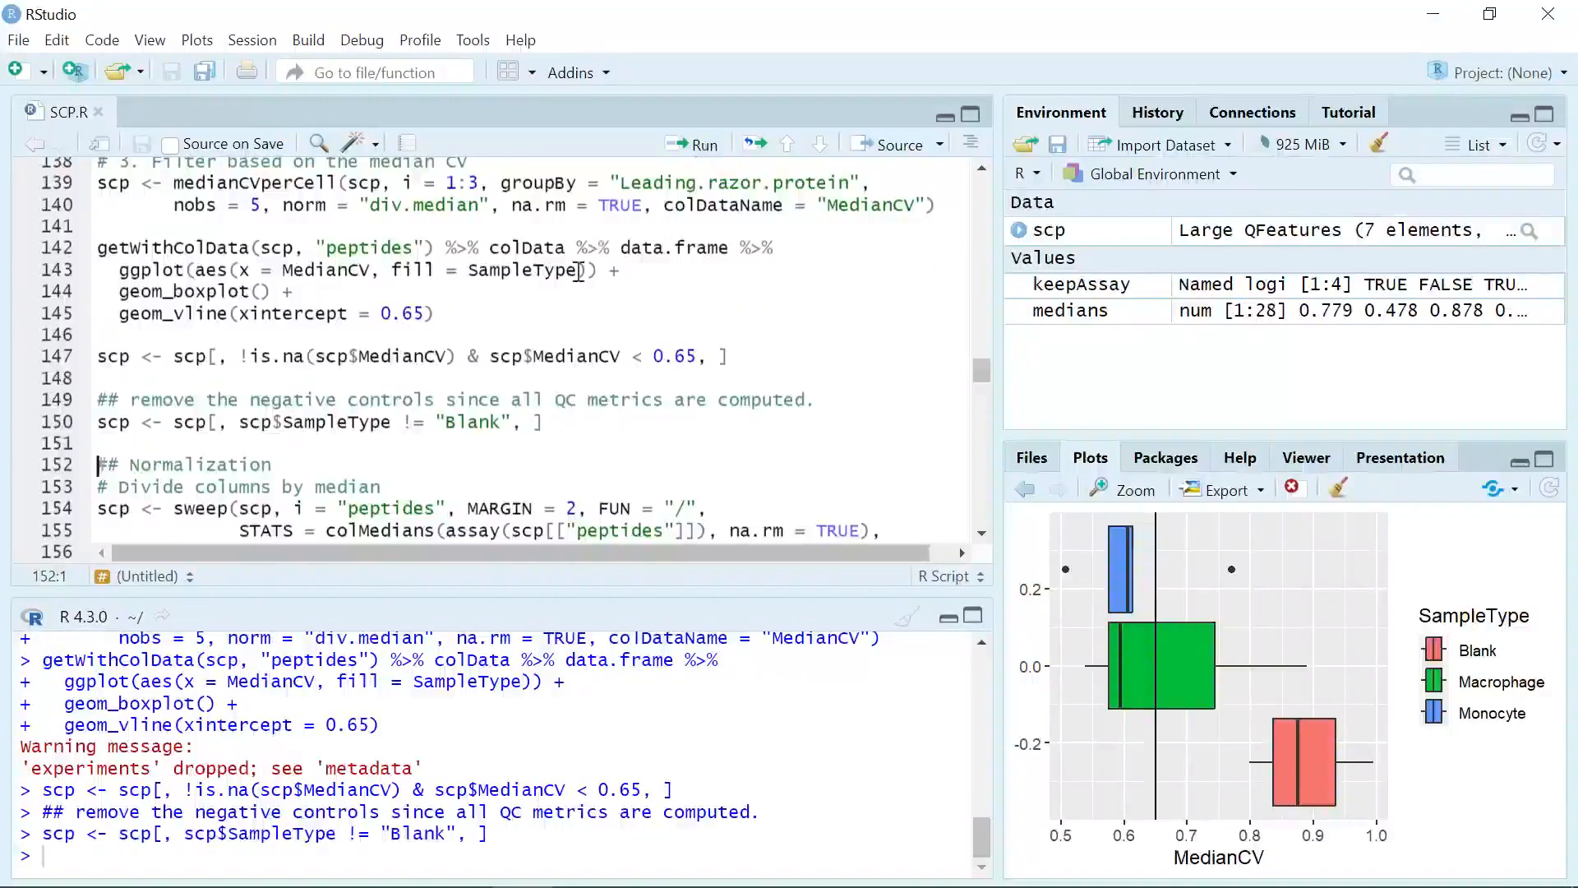
Step: Print the scp object again using line 123 to check the assays after filtering
scroll(555, 310, up, 3)
scroll(555, 309, up, 6)
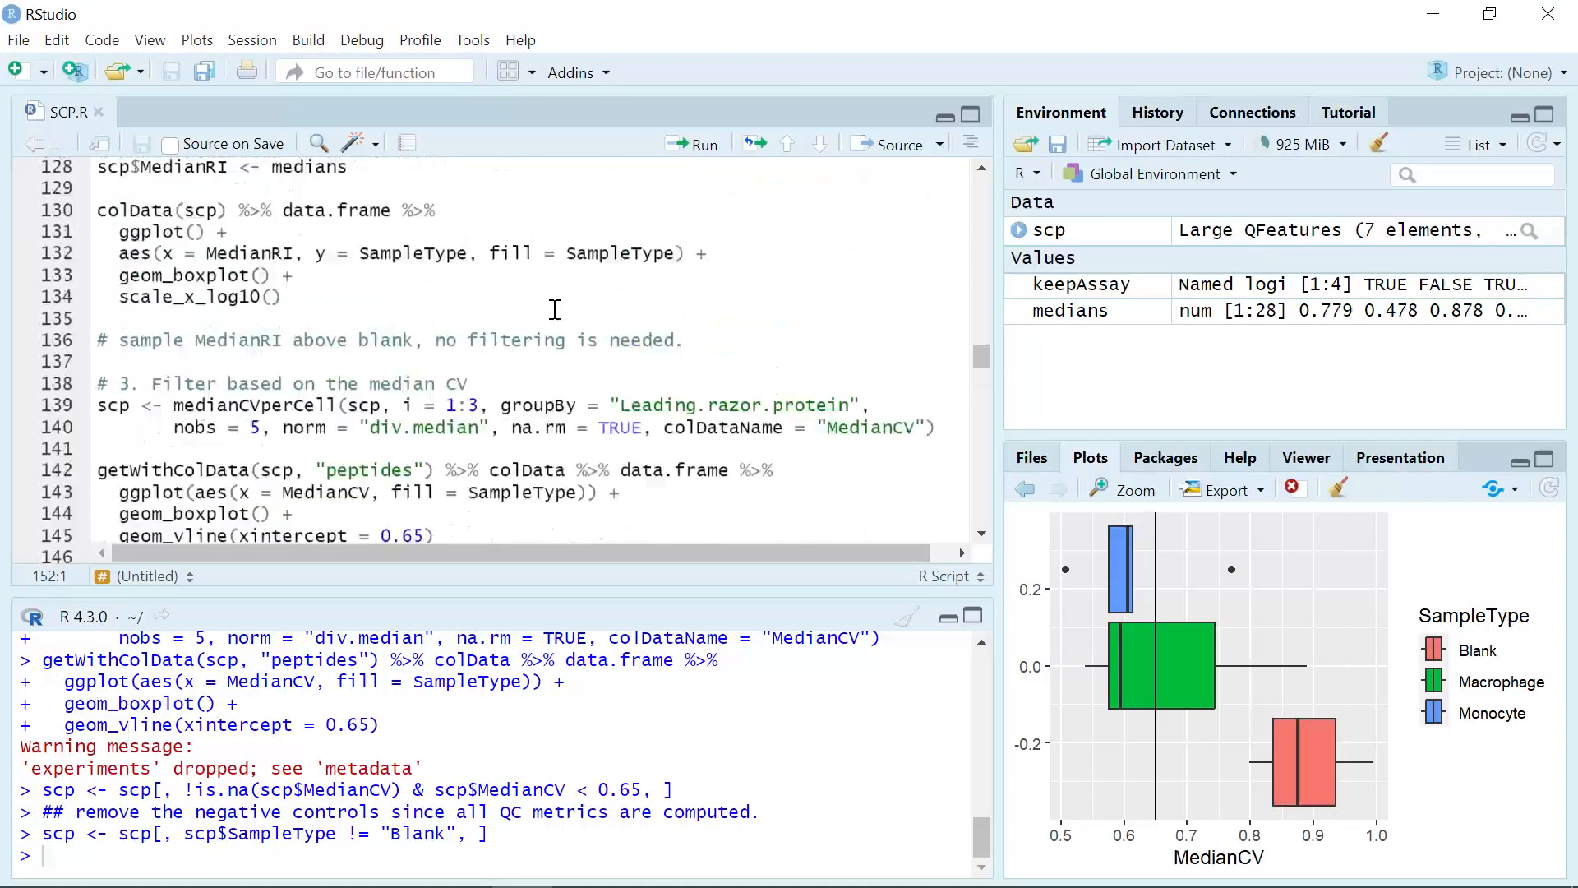
click(194, 285)
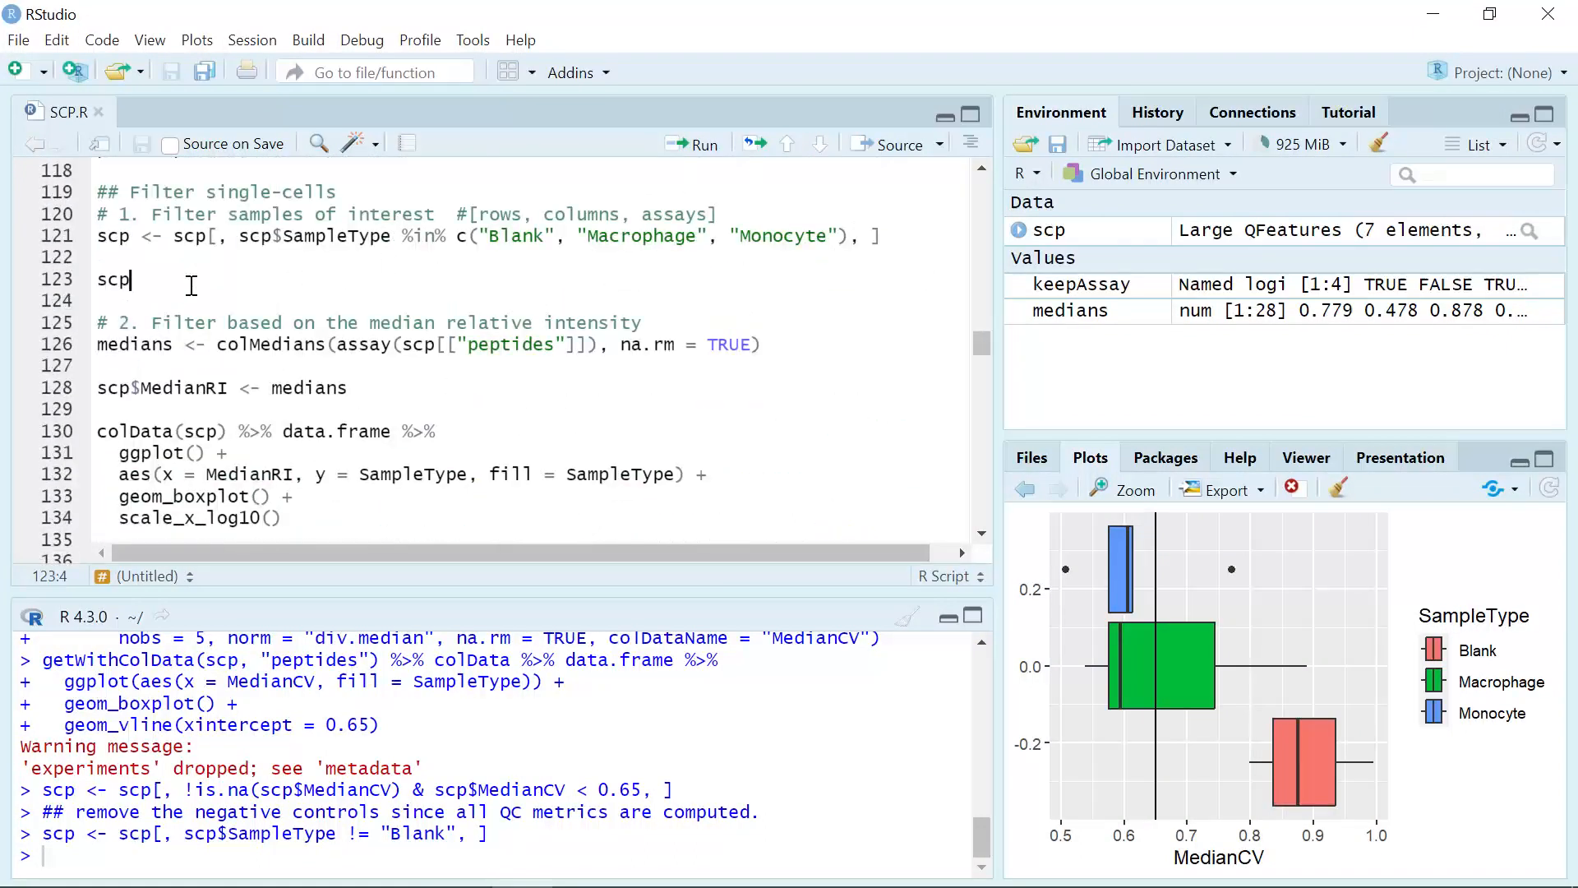
click(701, 148)
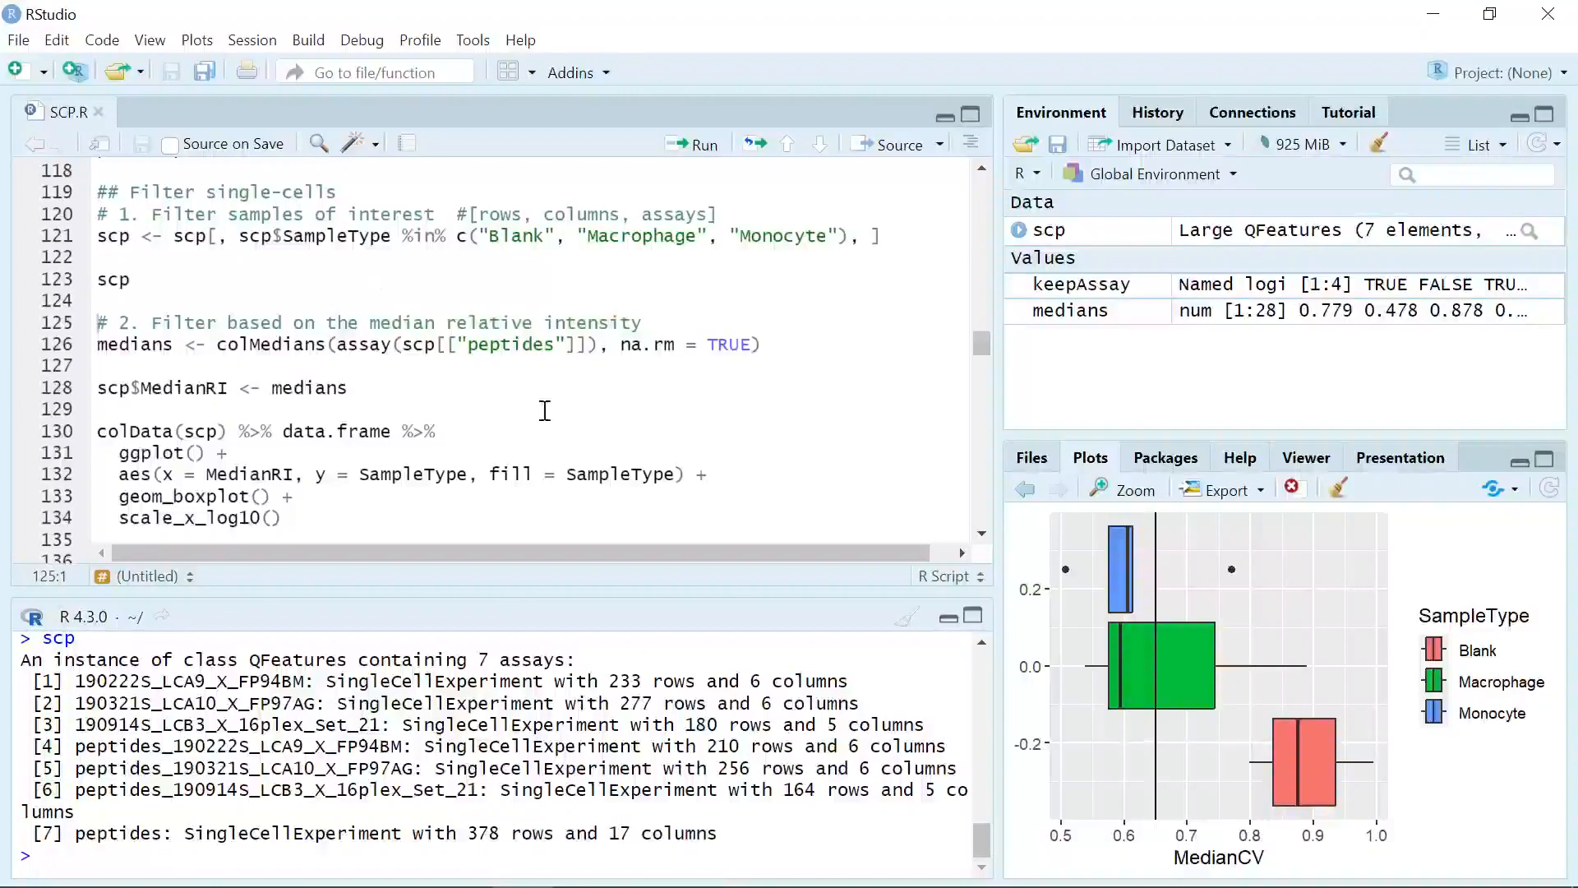
Step: Run the column normalization dividing the "peptides" assay by its column medians with sweep, saved as "peptides_norm_col"
scroll(545, 406, down, 3)
scroll(545, 405, down, 6)
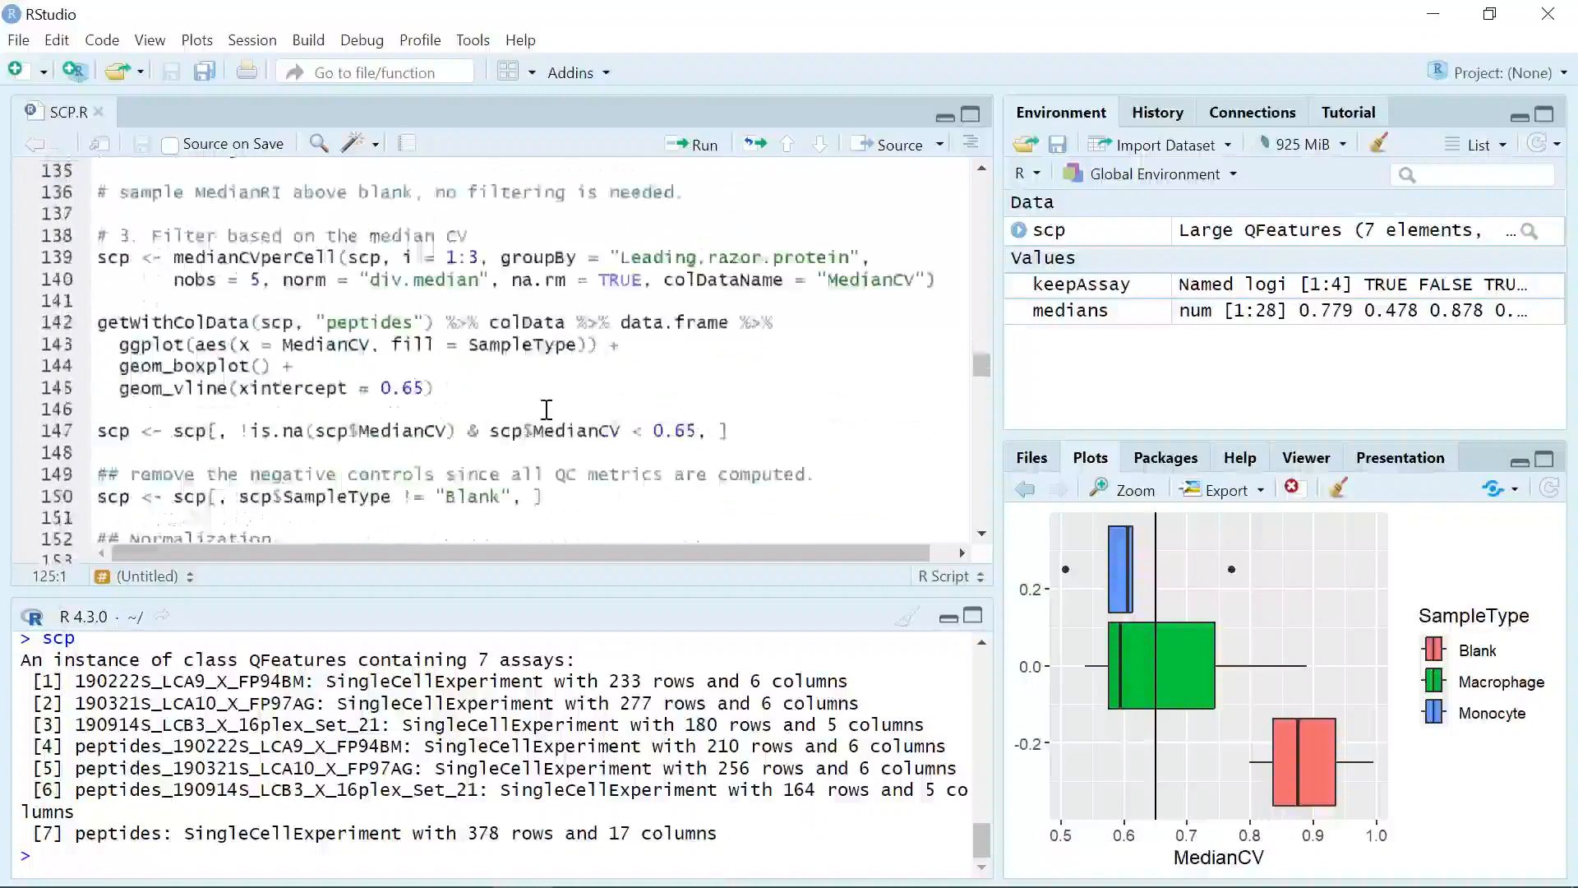
scroll(546, 408, down, 1)
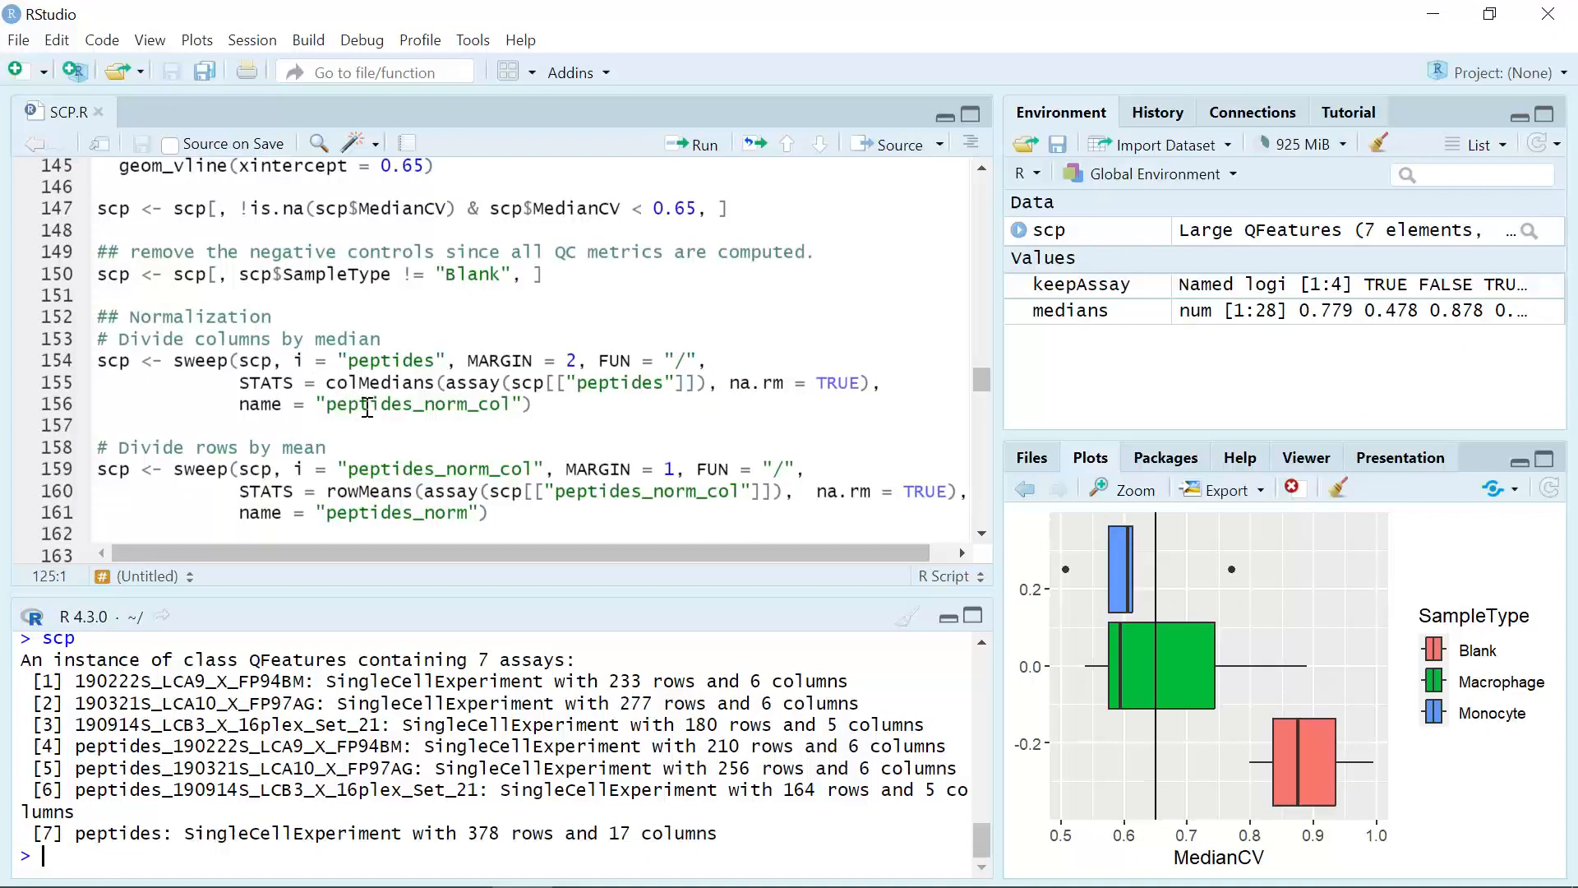
click(554, 419)
click(550, 406)
click(699, 147)
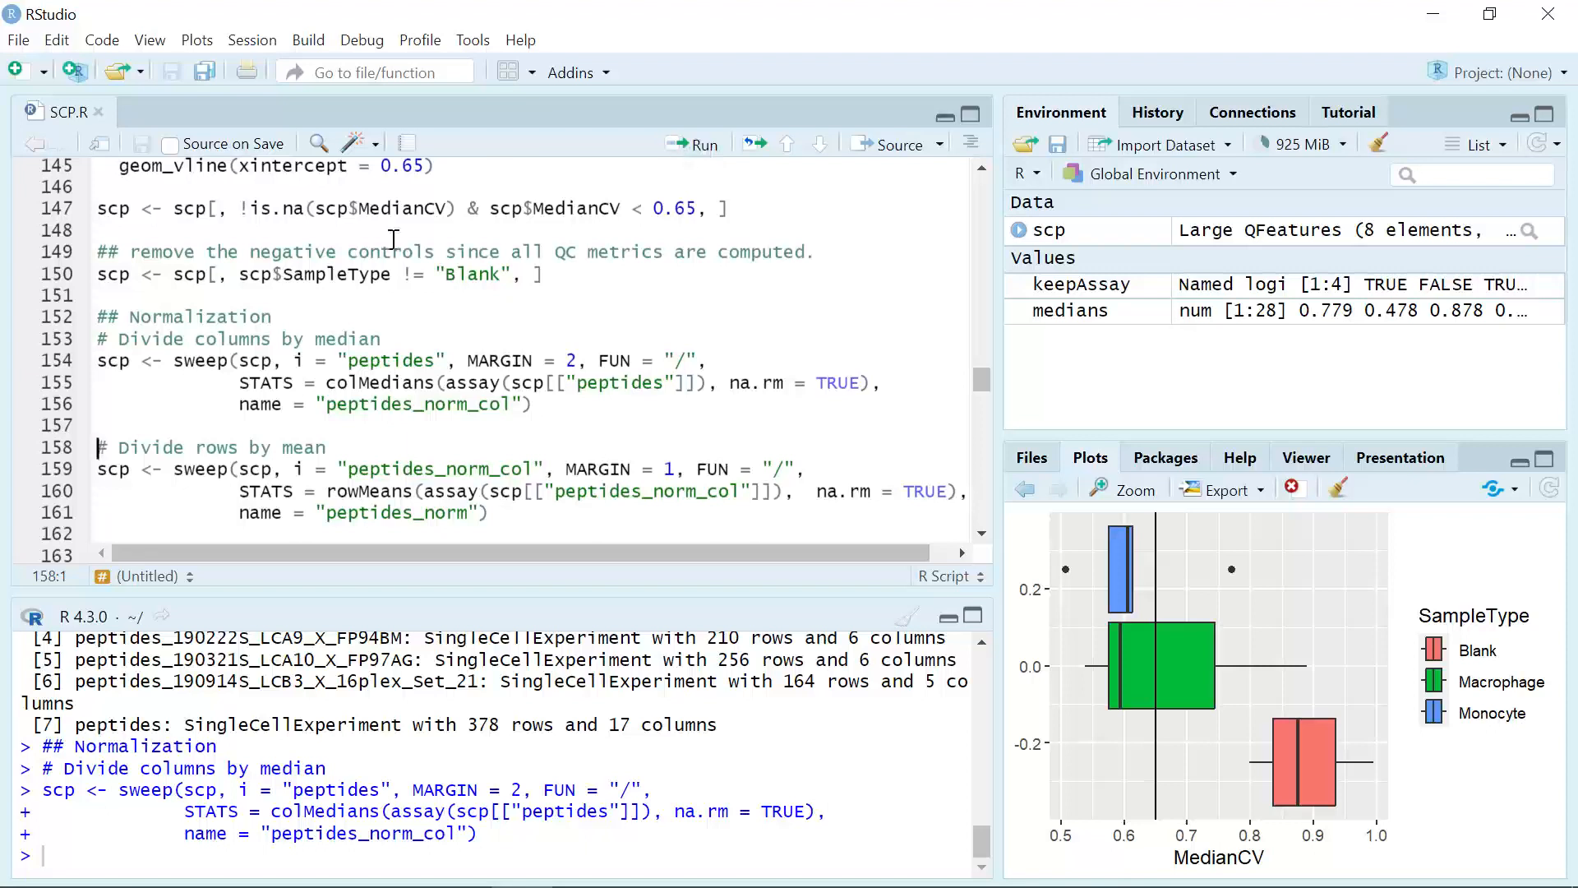
Step: Run the row normalization dividing the "peptides_norm_col" assay by its row means with sweep, saved as "peptides_norm"
scroll(223, 342, down, 3)
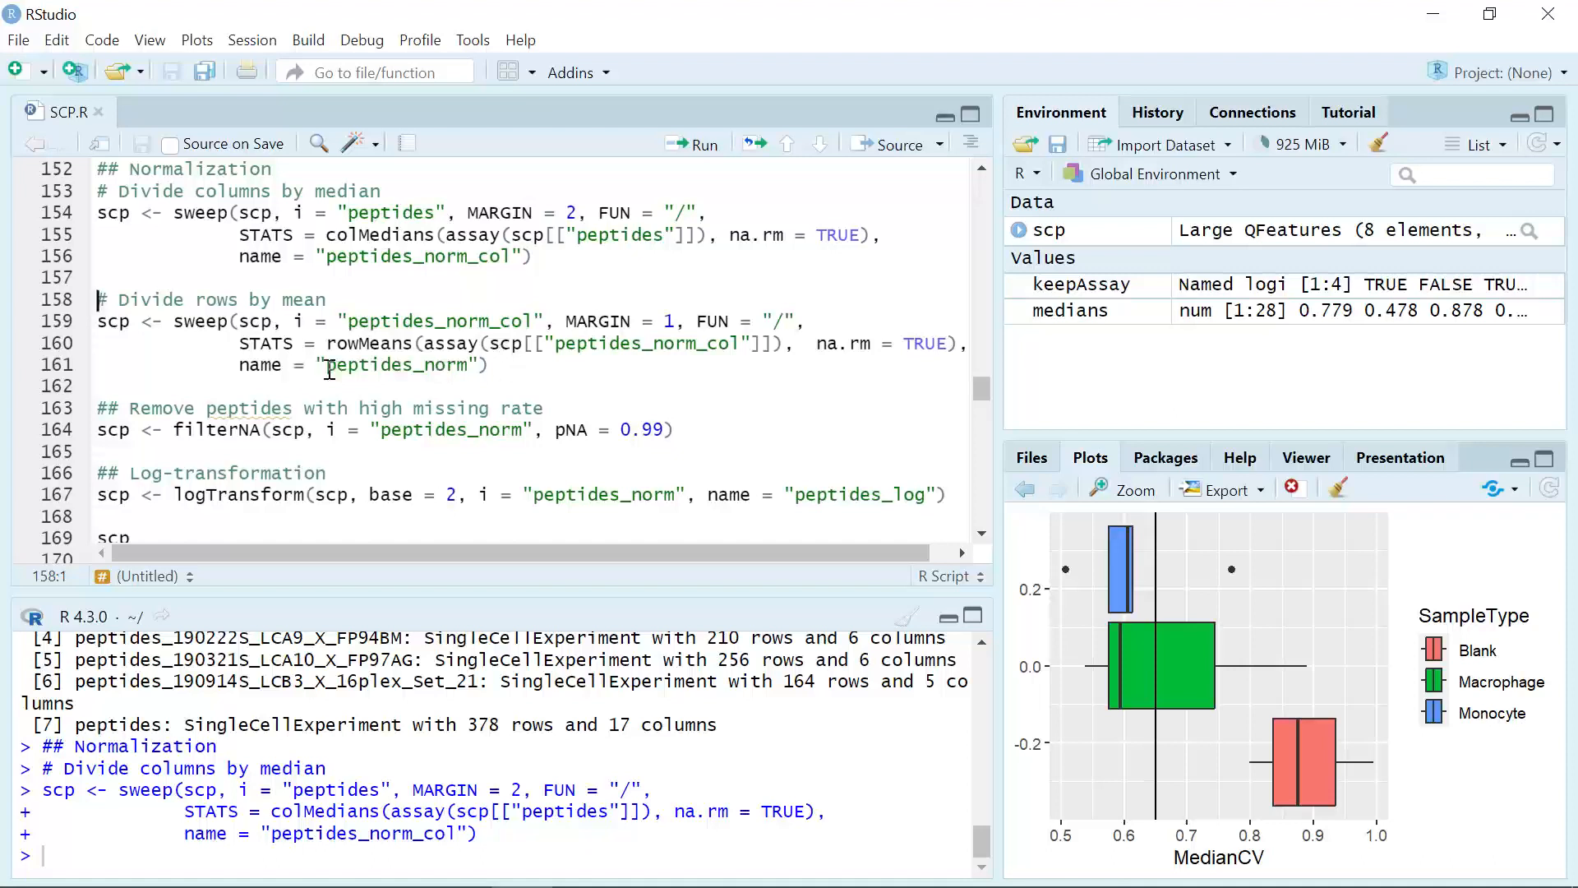
click(697, 145)
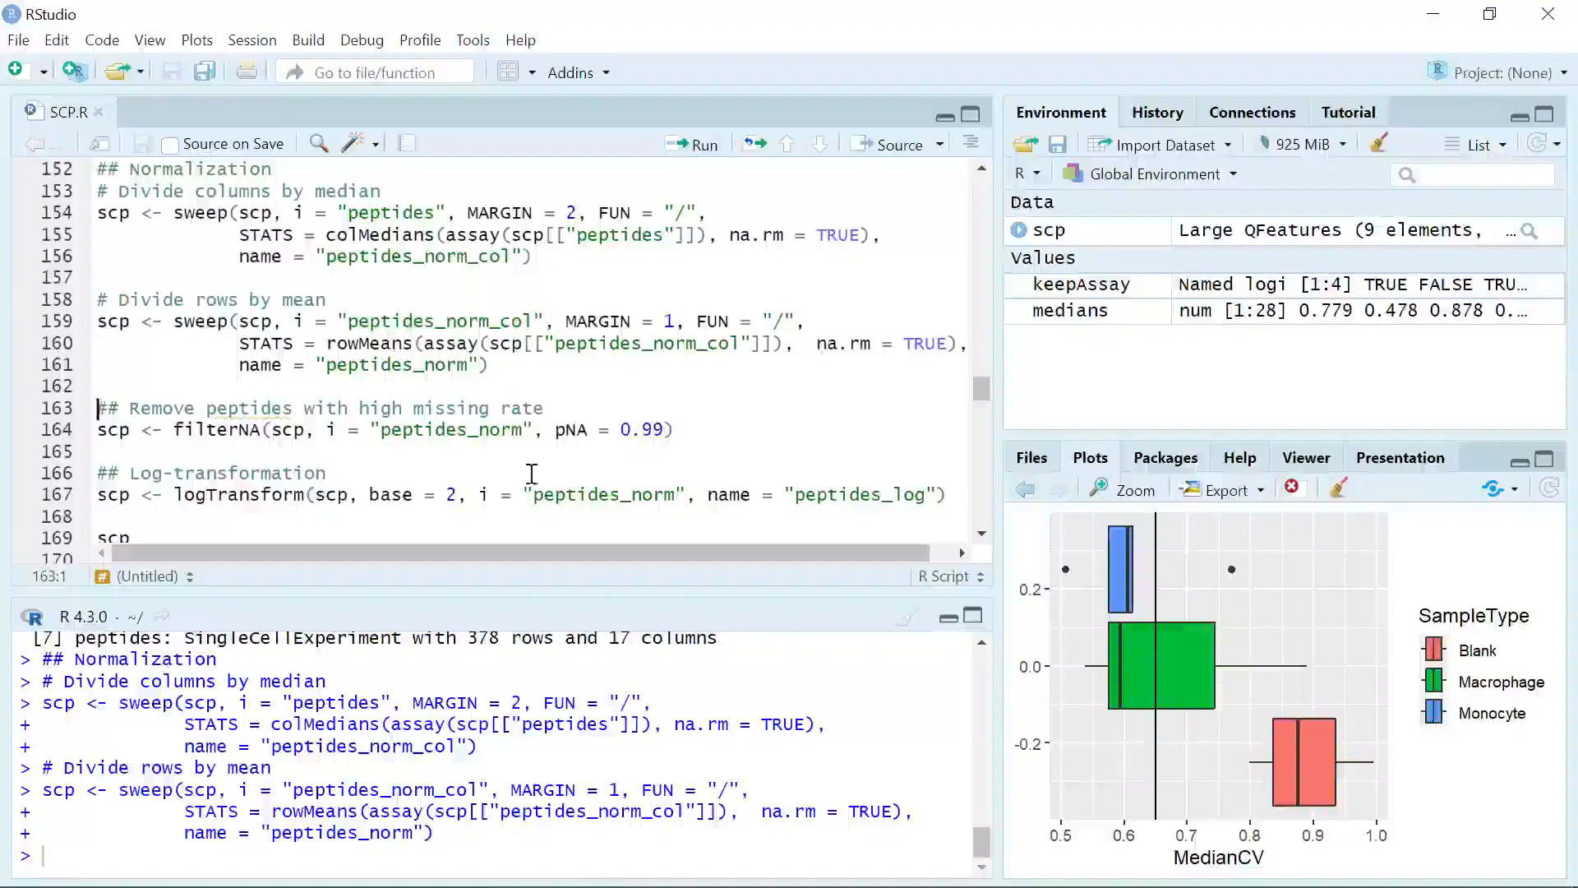
Step: Filter high-missing-rate peptides from "peptides_norm" with pNA = 0.99, and run the base 2 log-transformation saved as "peptides_log"
click(699, 429)
click(699, 144)
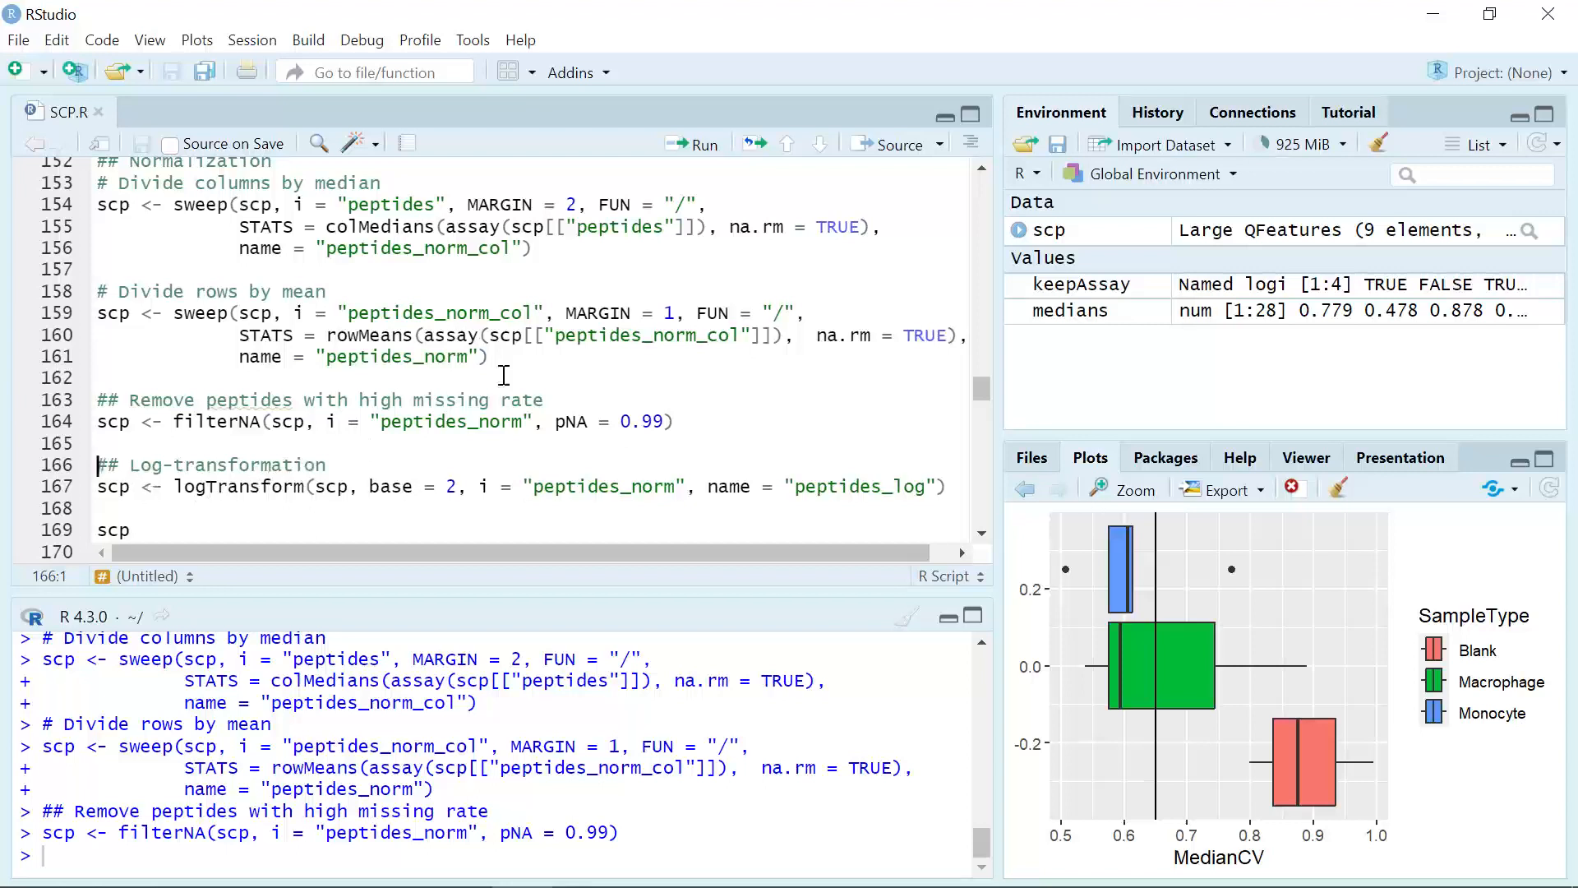
click(704, 148)
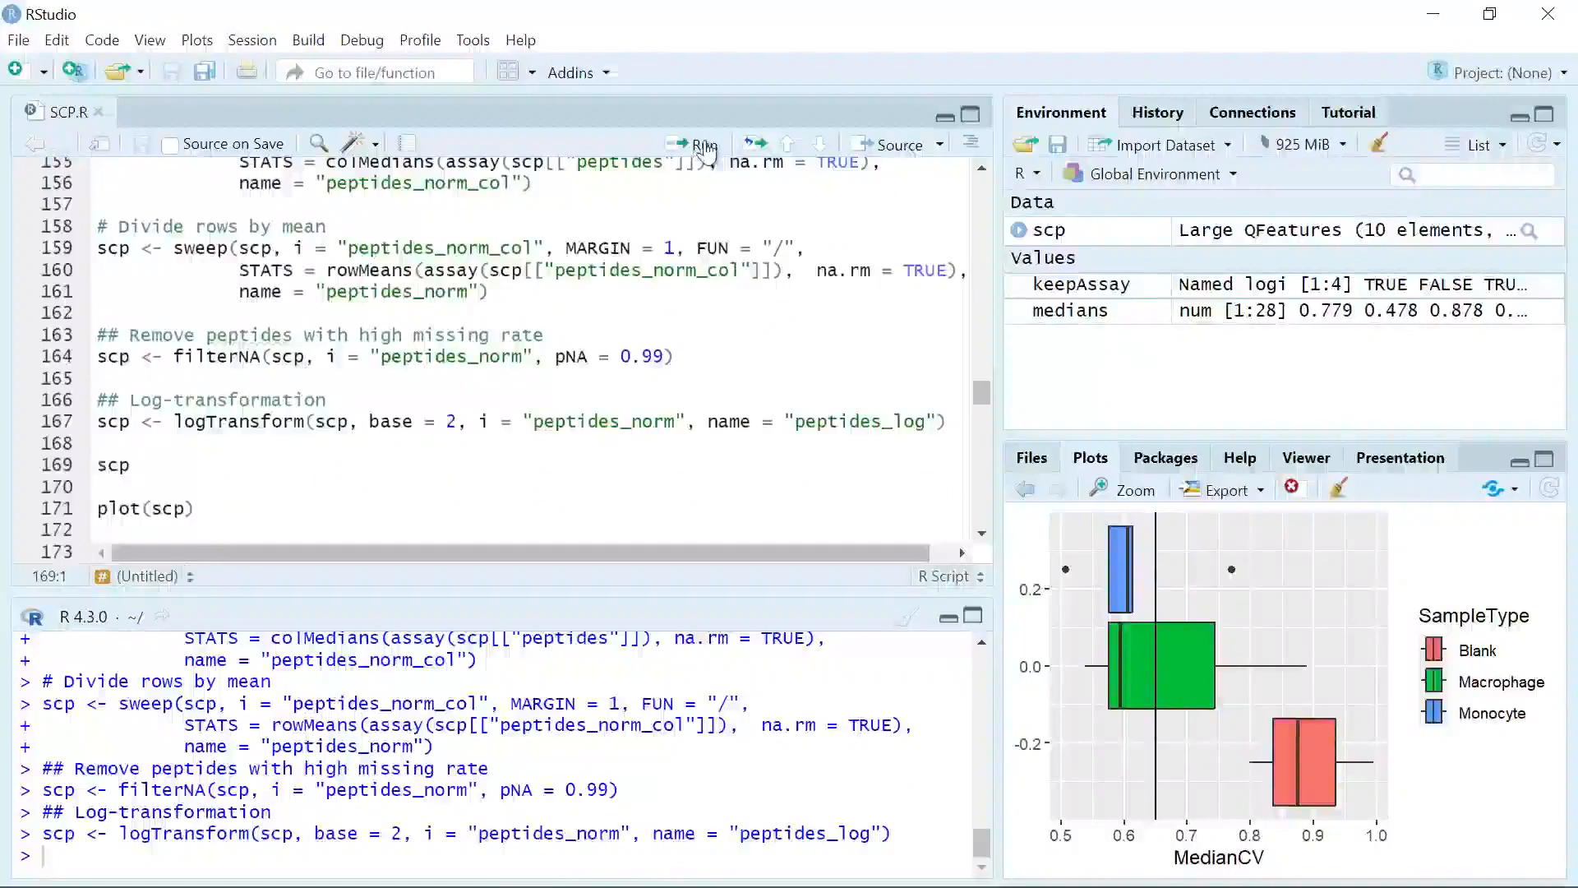
Step: Print the scp object with line 169 and plot its assay graph with line 171, inspecting the plot enlarged
click(703, 147)
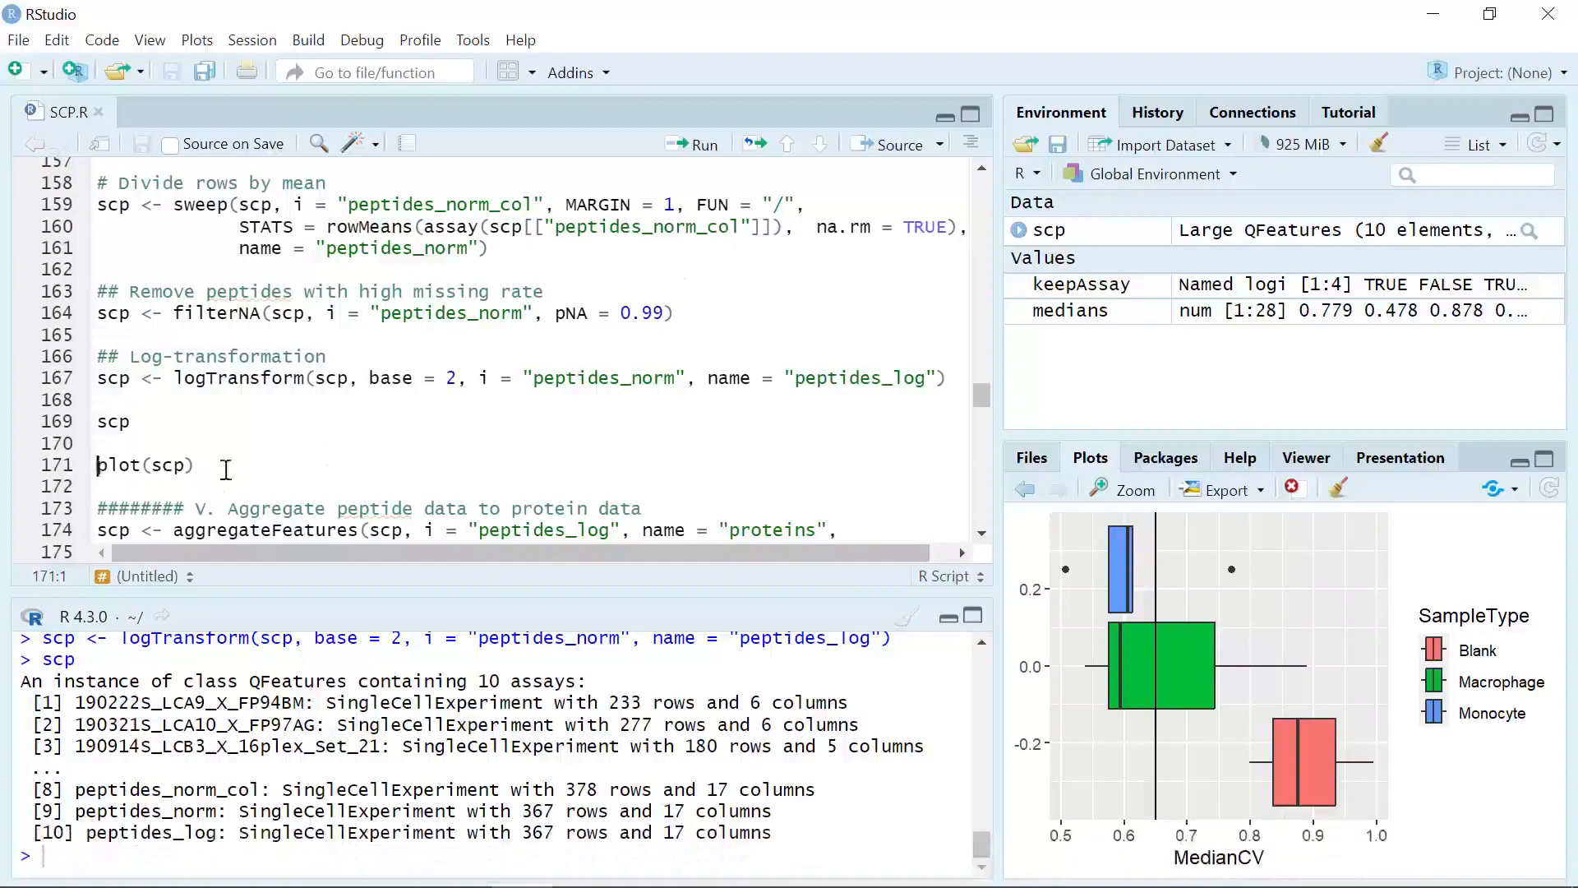
click(699, 145)
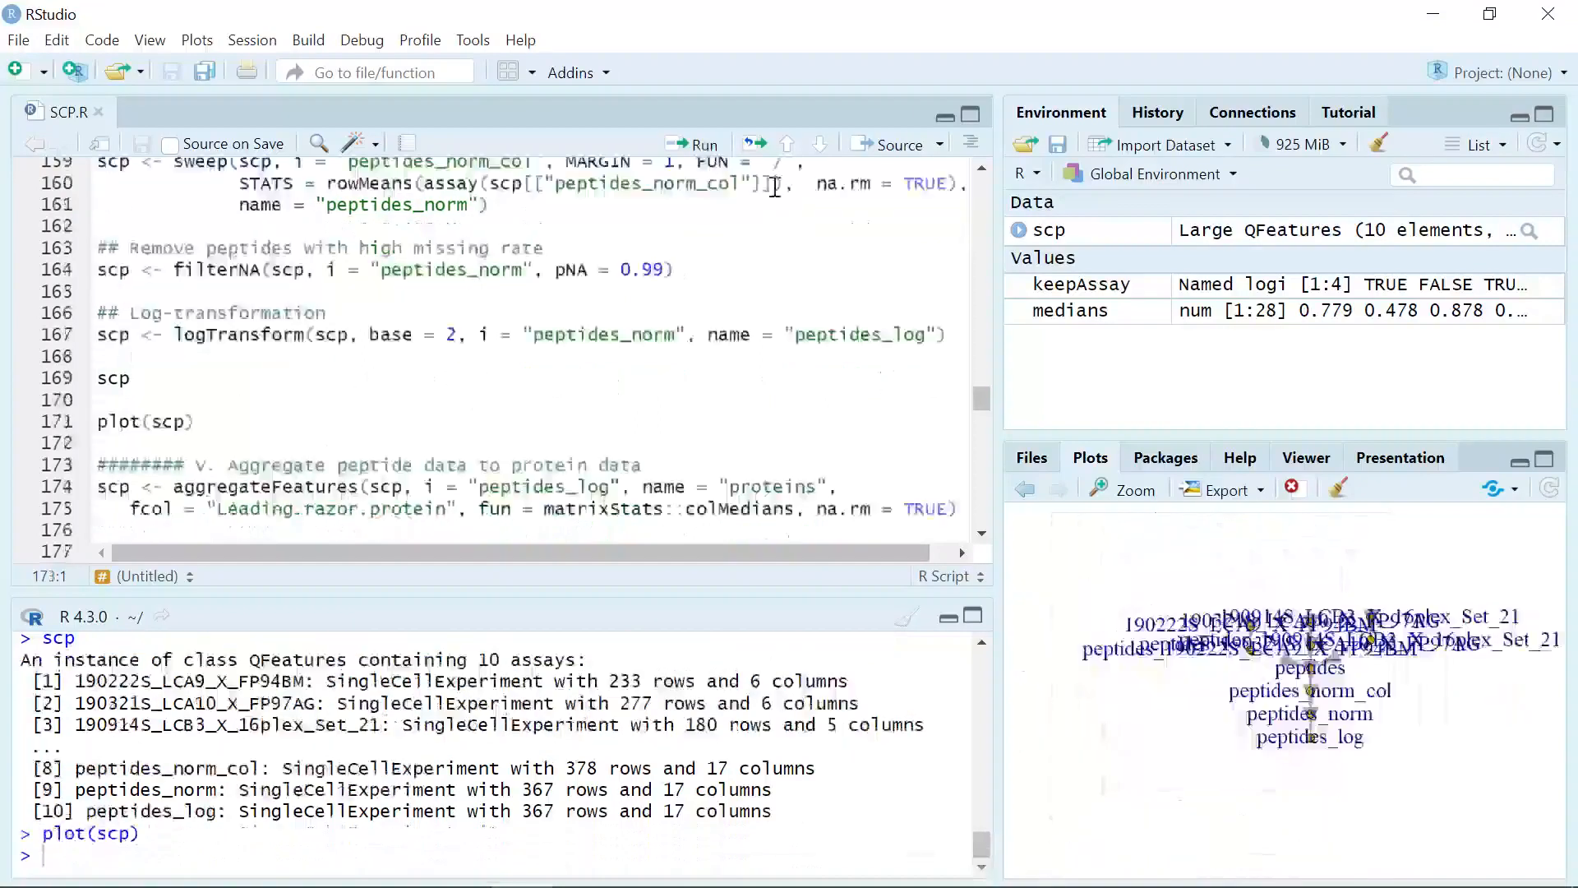
click(1126, 489)
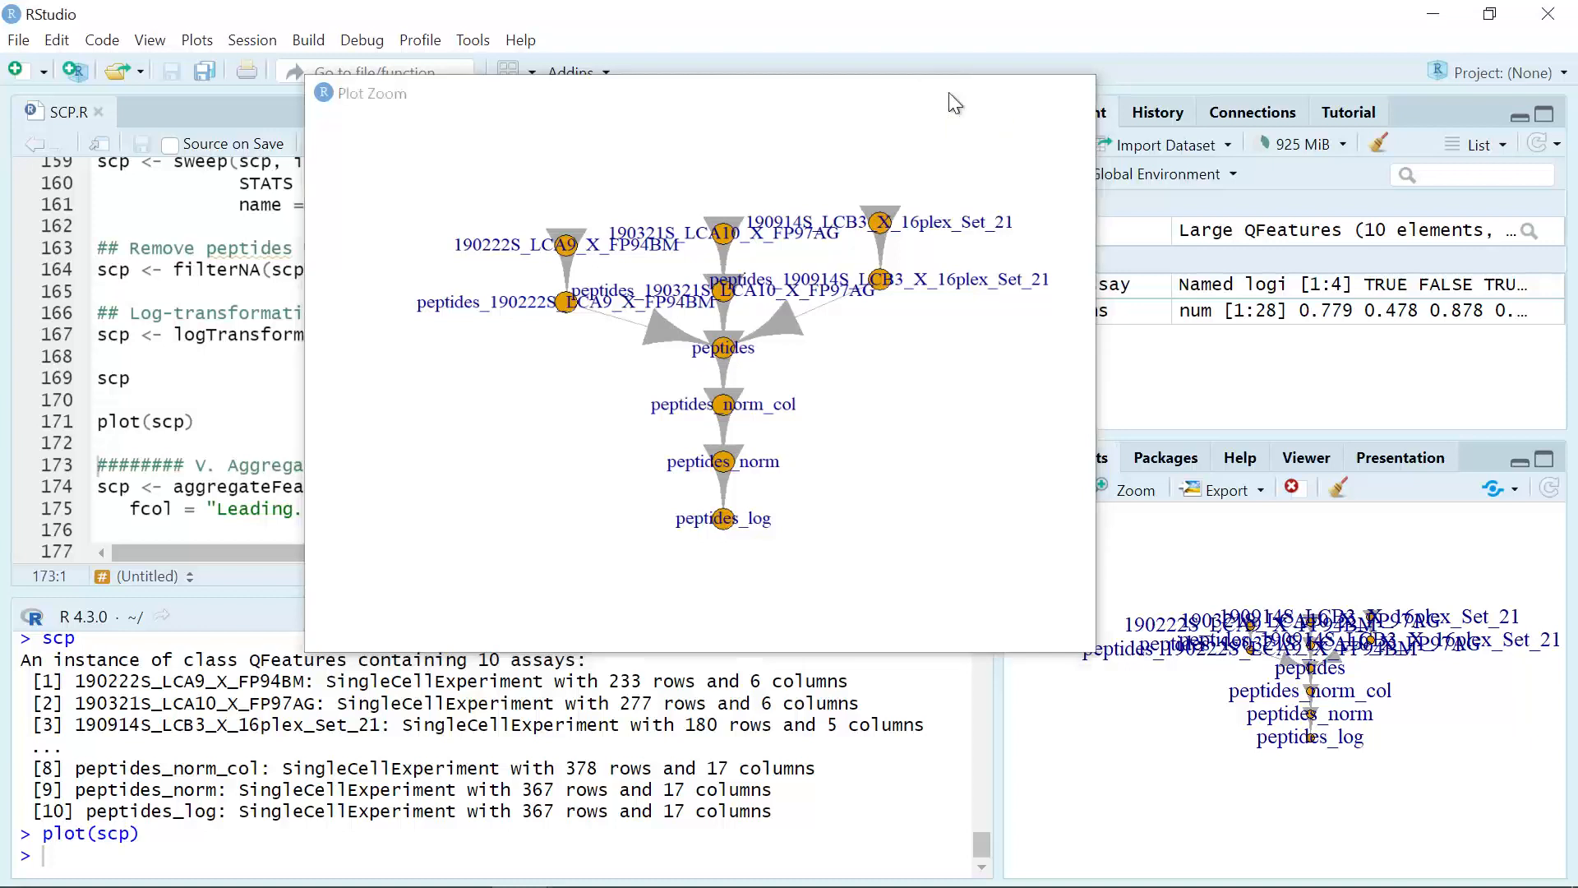
click(948, 92)
Step: Aggregate the "peptides_log" assay into a "proteins" assay by Leading.razor.protein, using matrixStats::colMedians with na.rm = TRUE
scroll(445, 419, down, 2)
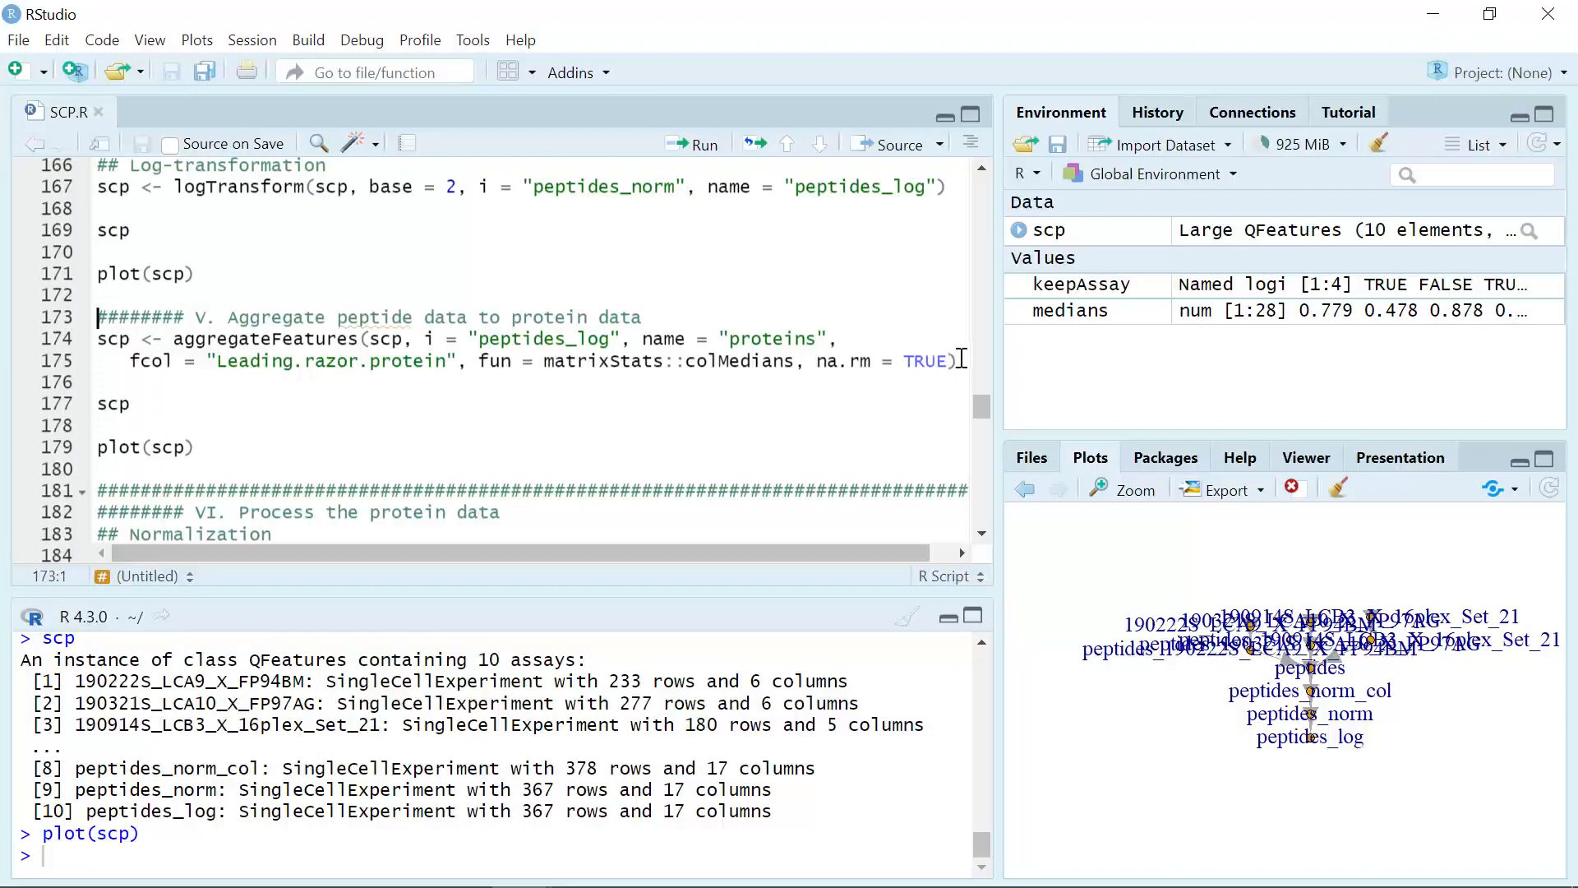
click(712, 146)
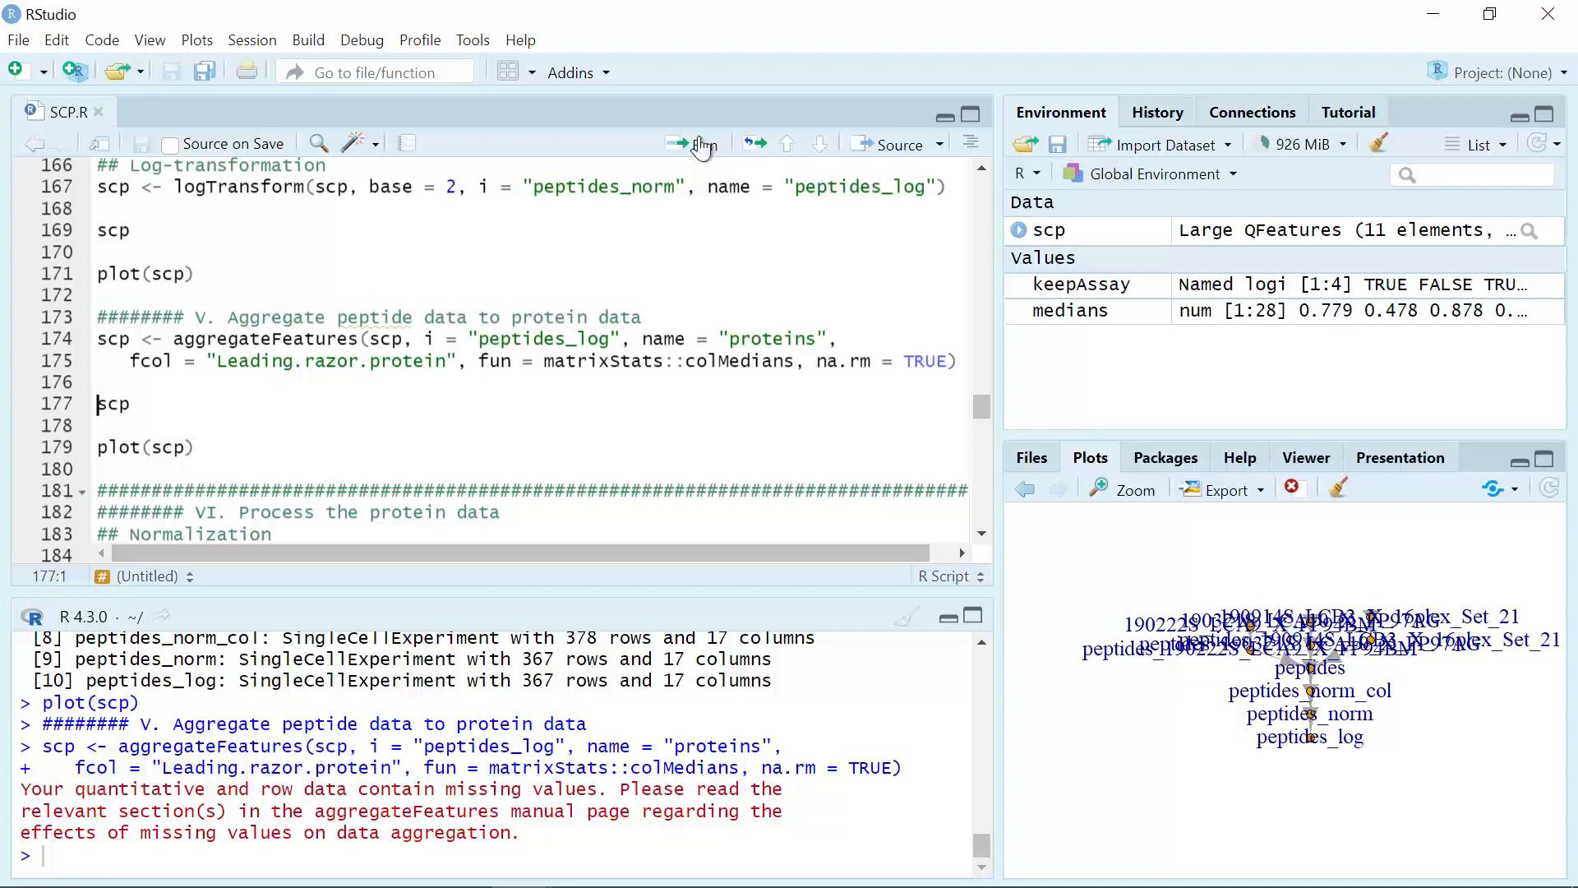
Step: Print scp with line 177 to check the "proteins" assay, and plot the assay graph with line 179, viewing it enlarged
click(691, 148)
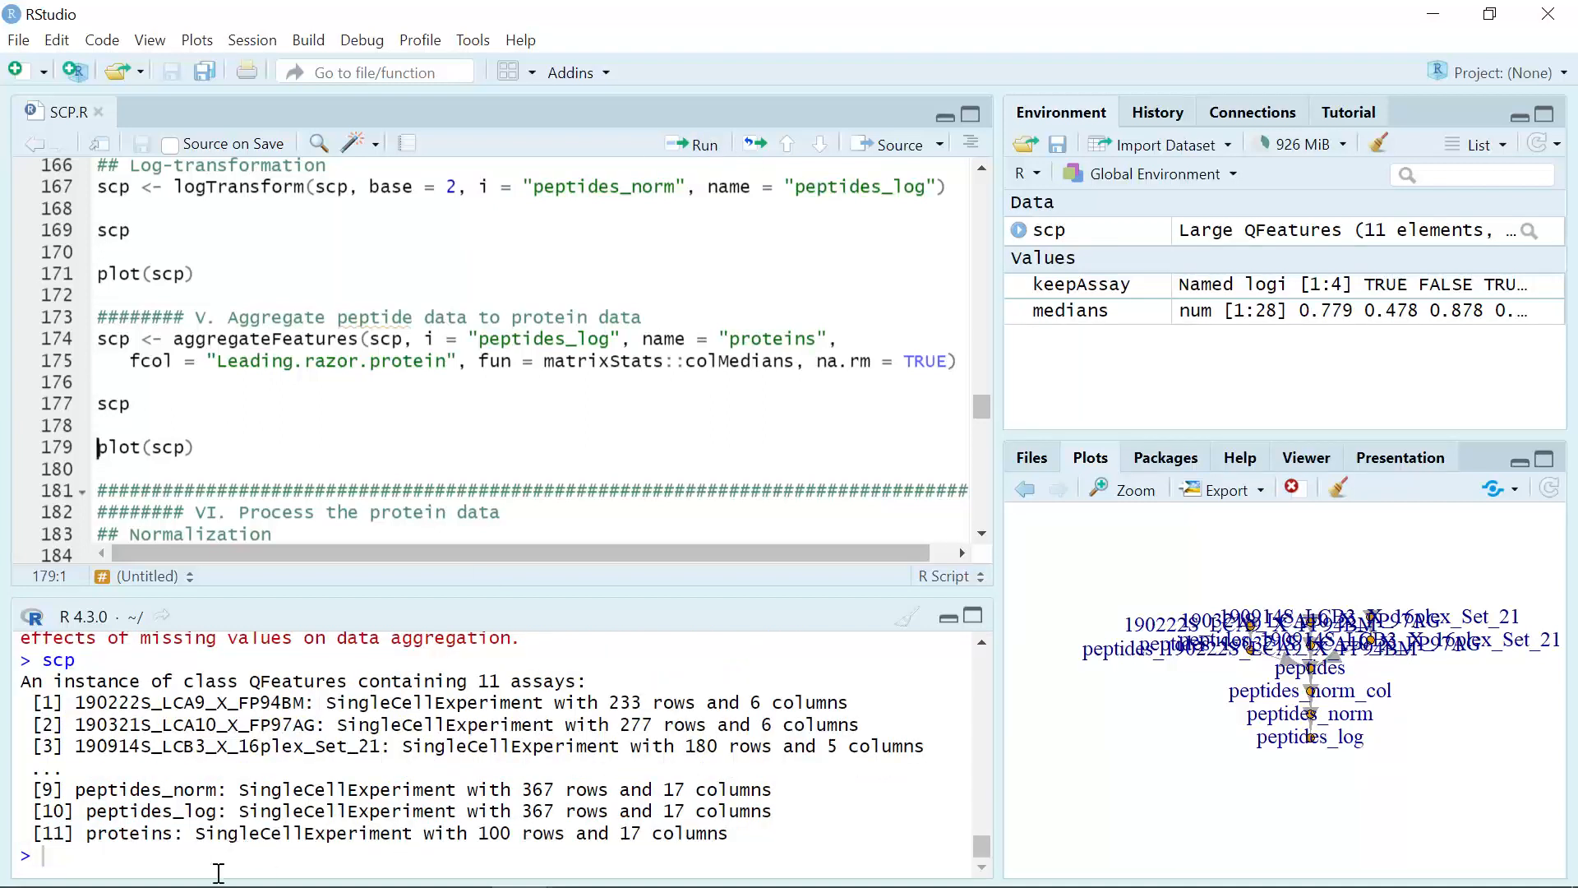
drag(77, 833, 183, 830)
click(331, 864)
click(718, 144)
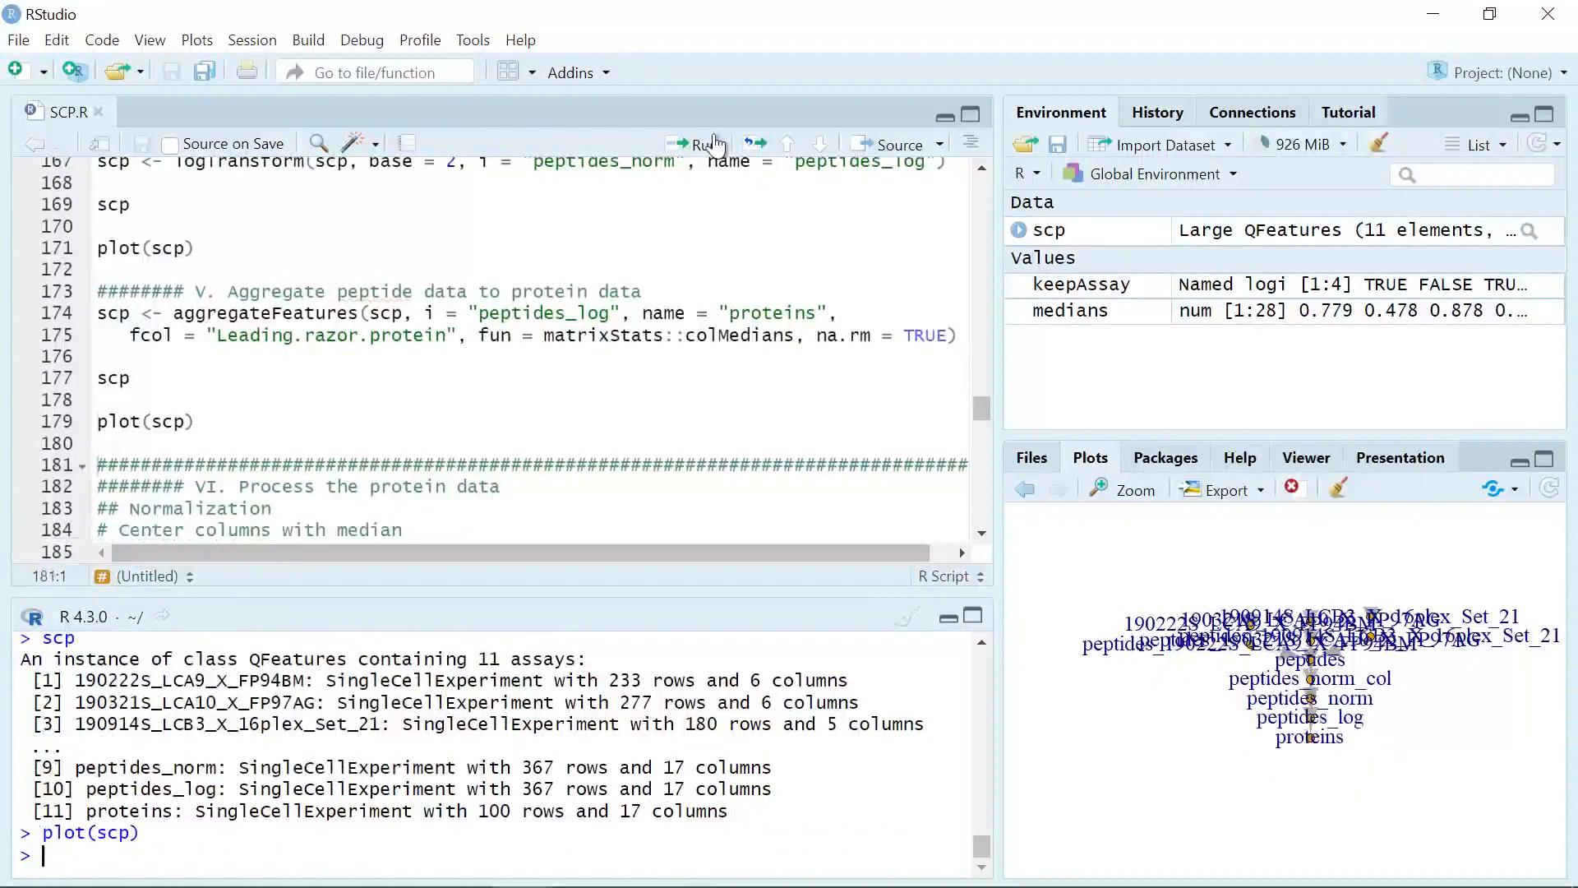
click(1125, 491)
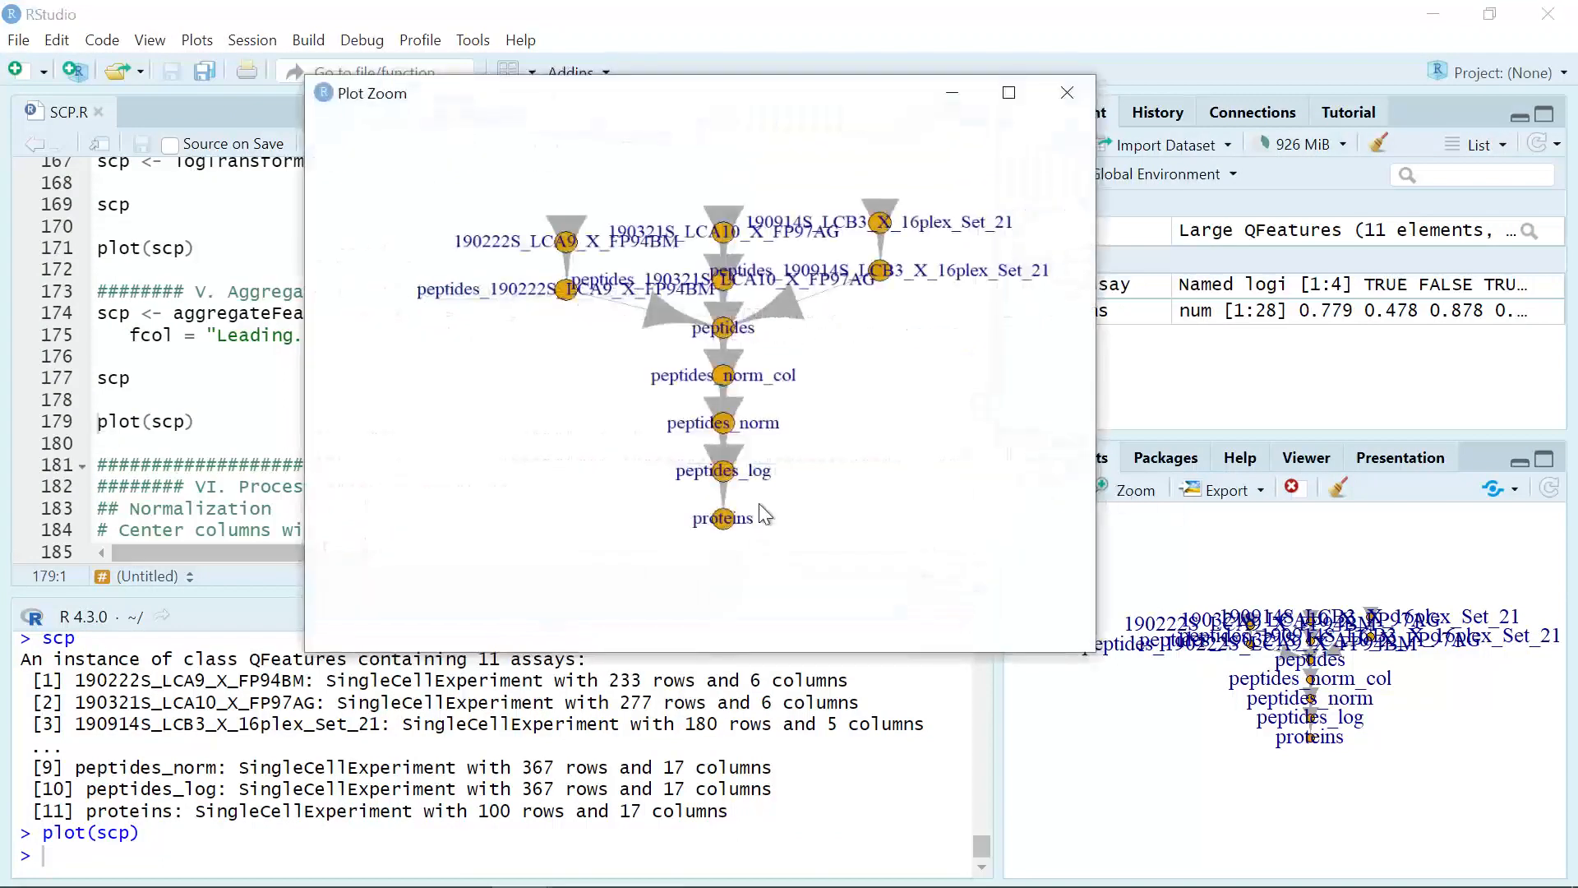